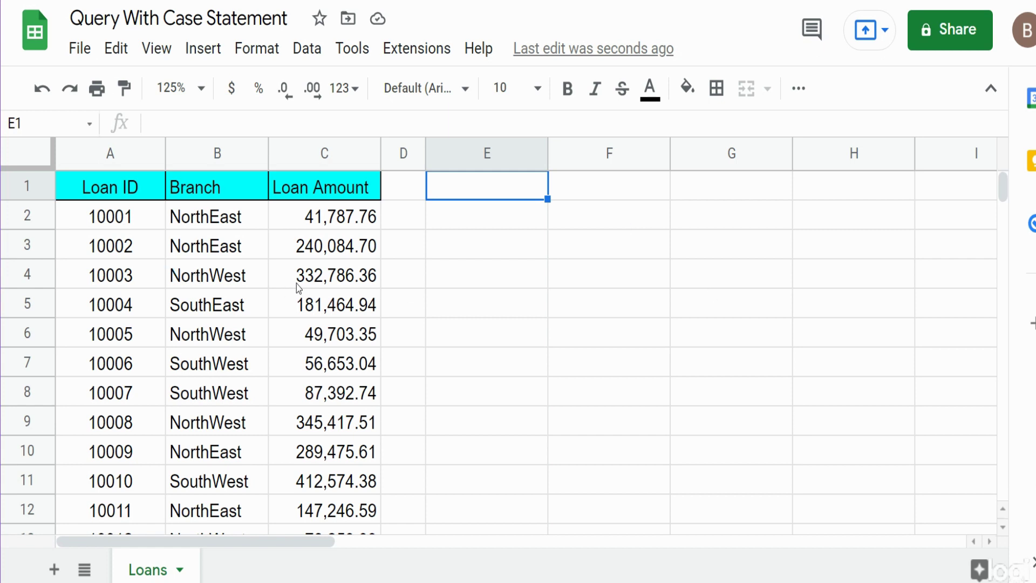
- Review the column B branches, picking out East (NorthEast, SouthEast) and West (NorthWest, SouthWest)
left_click(201, 157)
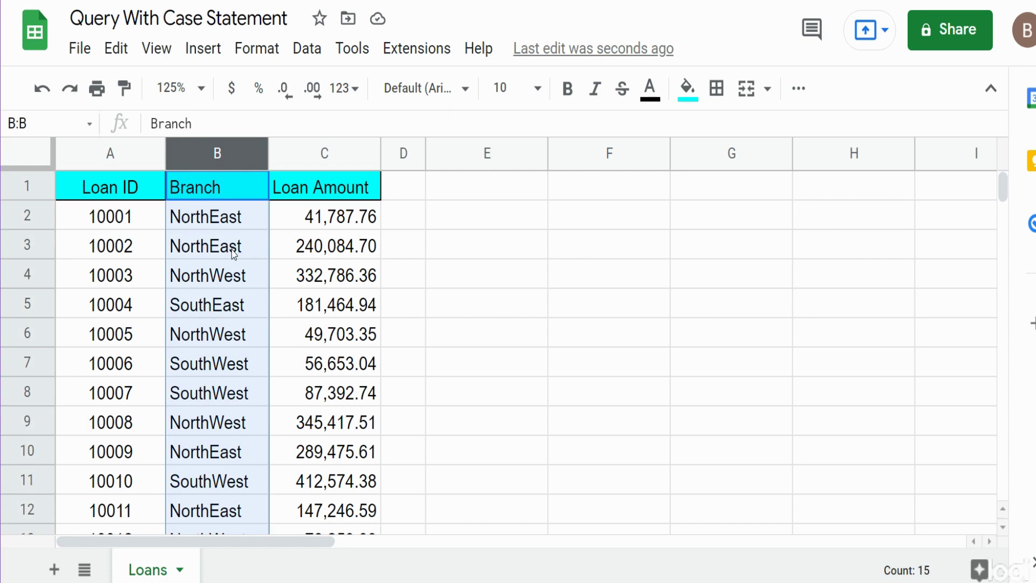
left_click_drag(233, 253, 237, 392)
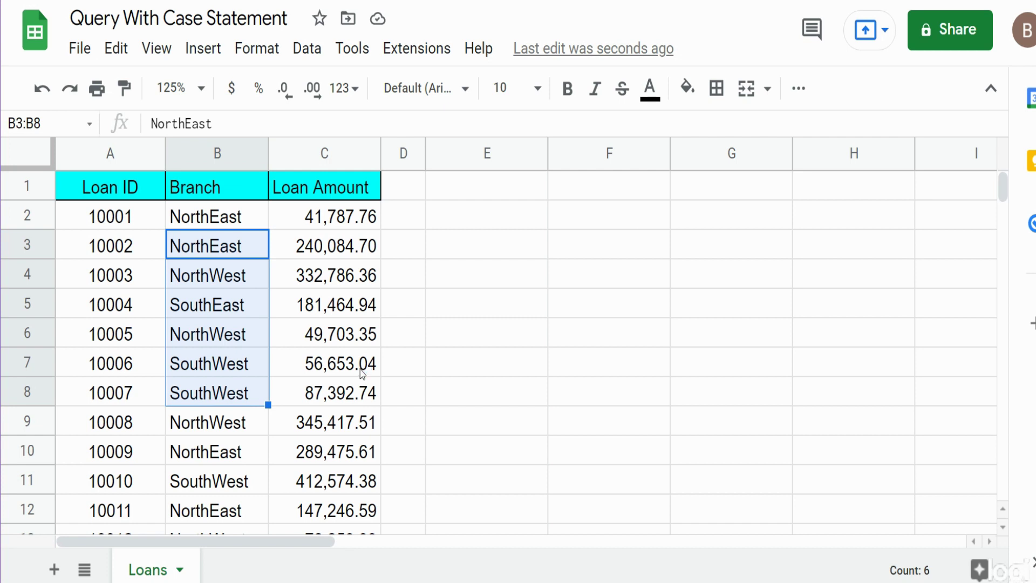
left_click(230, 279)
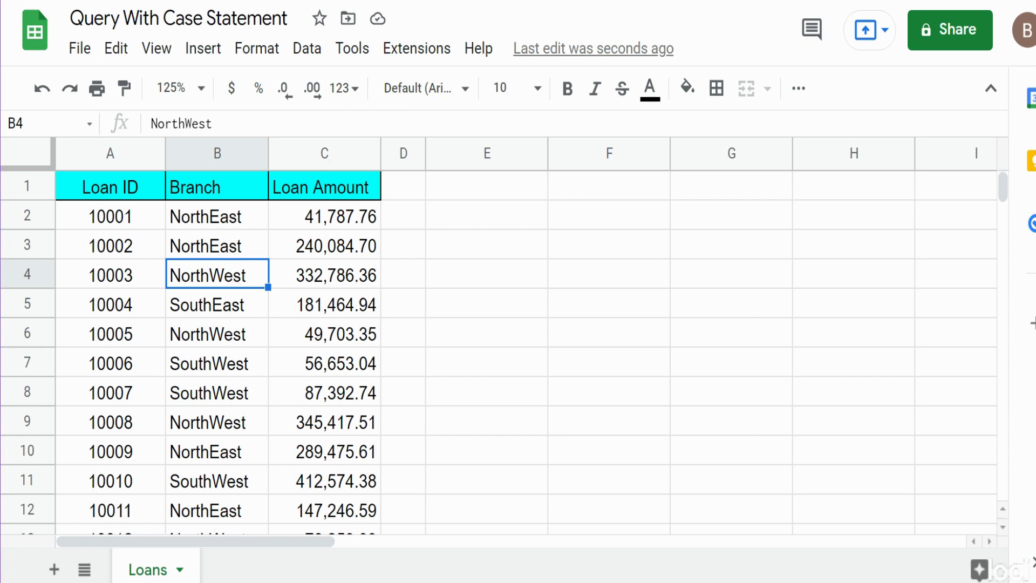
left_click(229, 248)
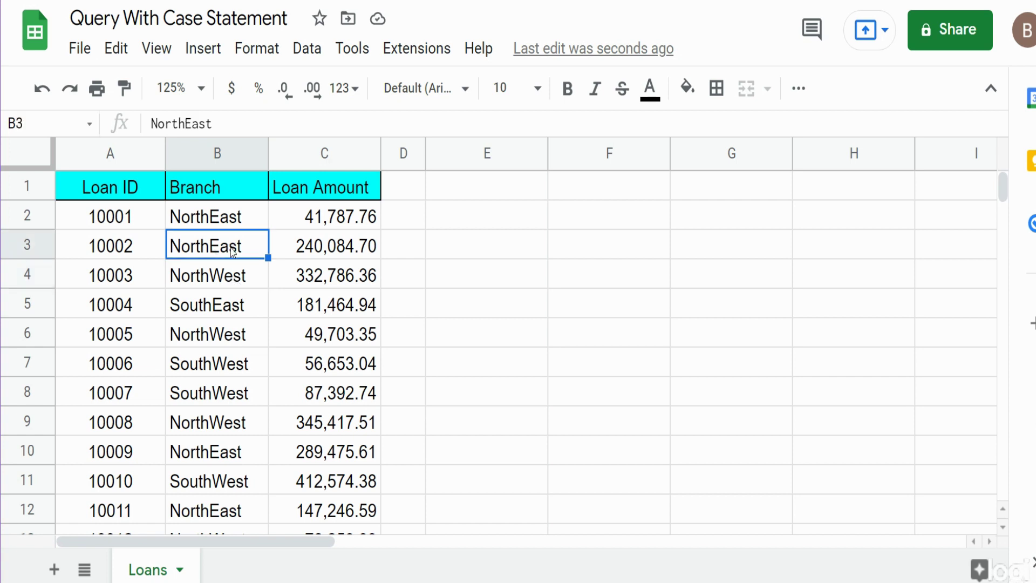
left_click(245, 308)
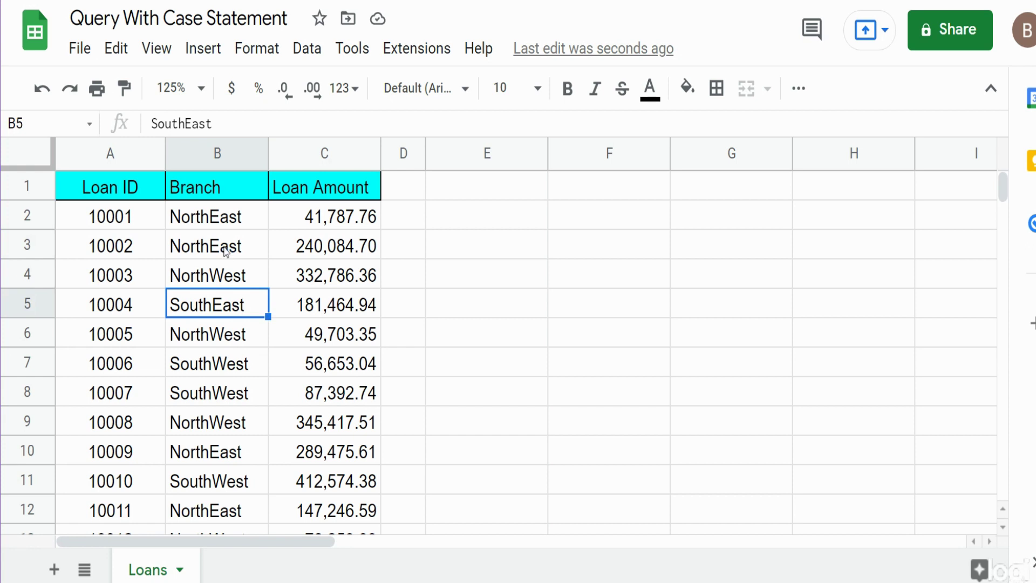
left_click(228, 251)
left_click(249, 304, "ctrl")
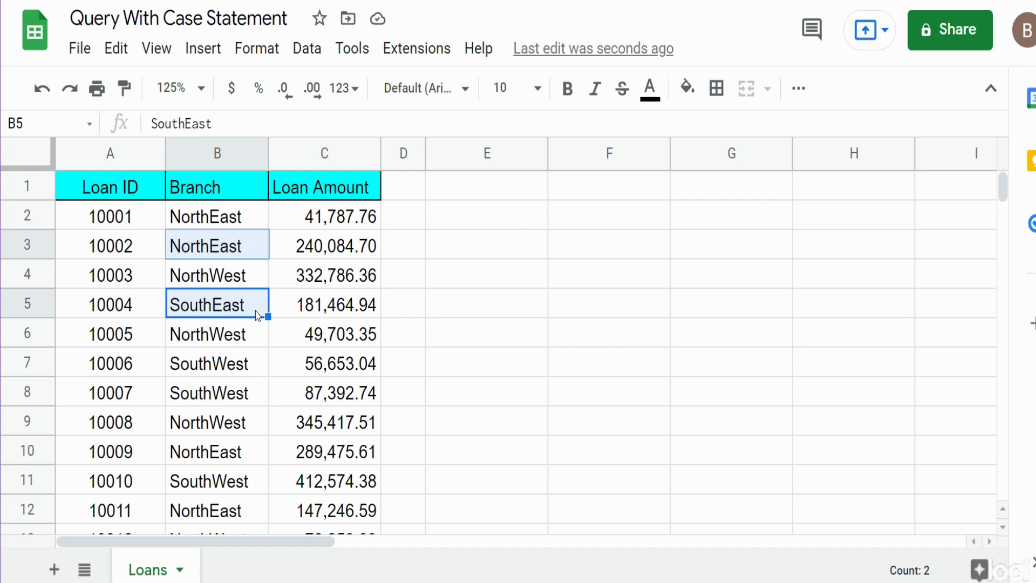
left_click_drag(248, 334, 249, 366)
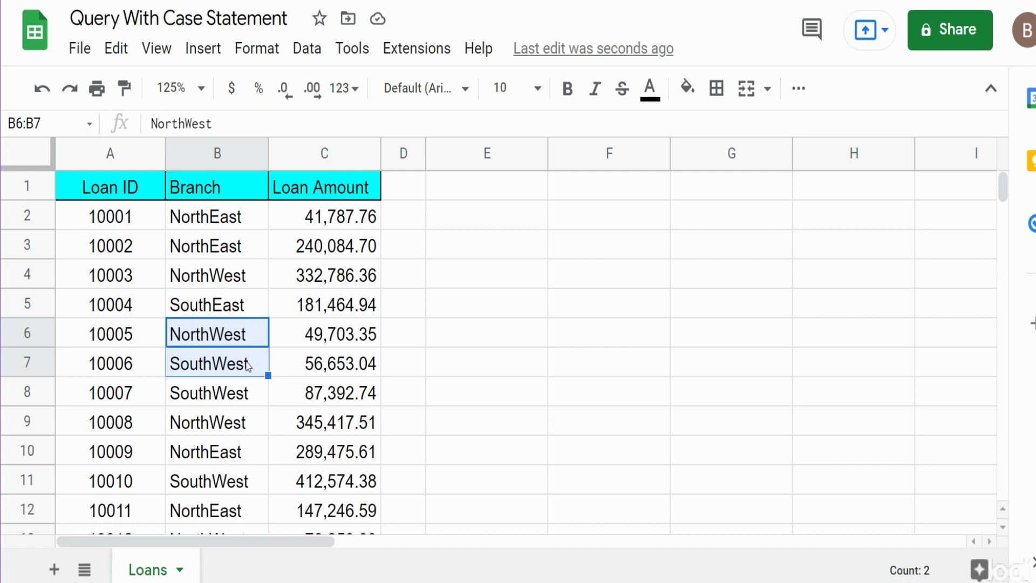
- Begin the formula =QUERY({A:A, in cell E1
left_click(521, 197)
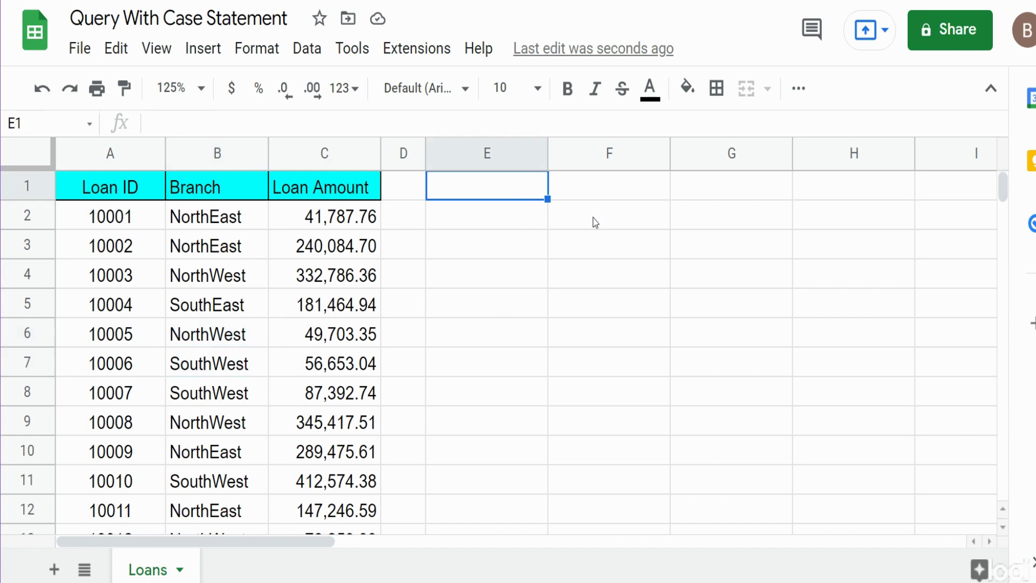
type("=Query")
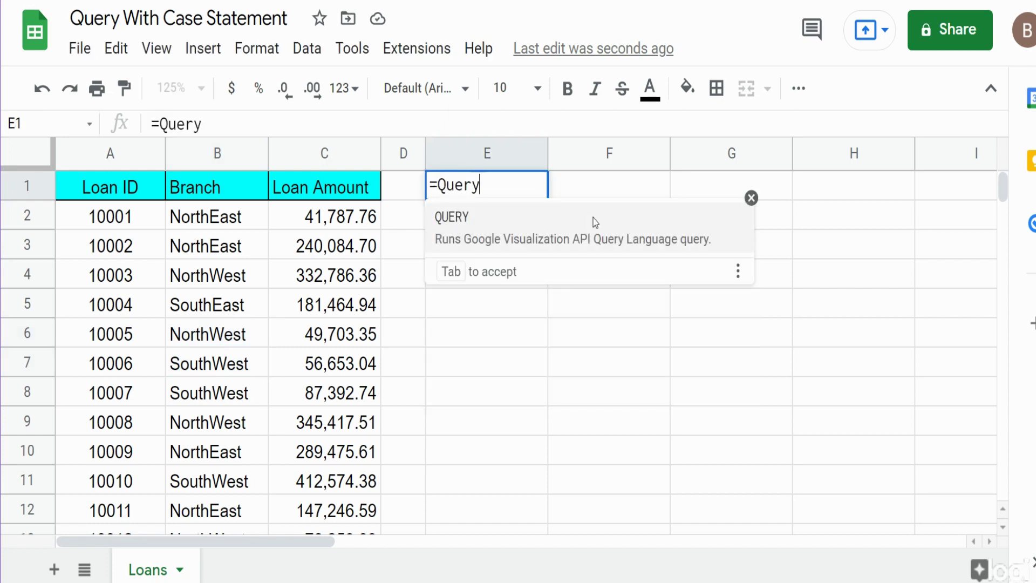
key("Tab")
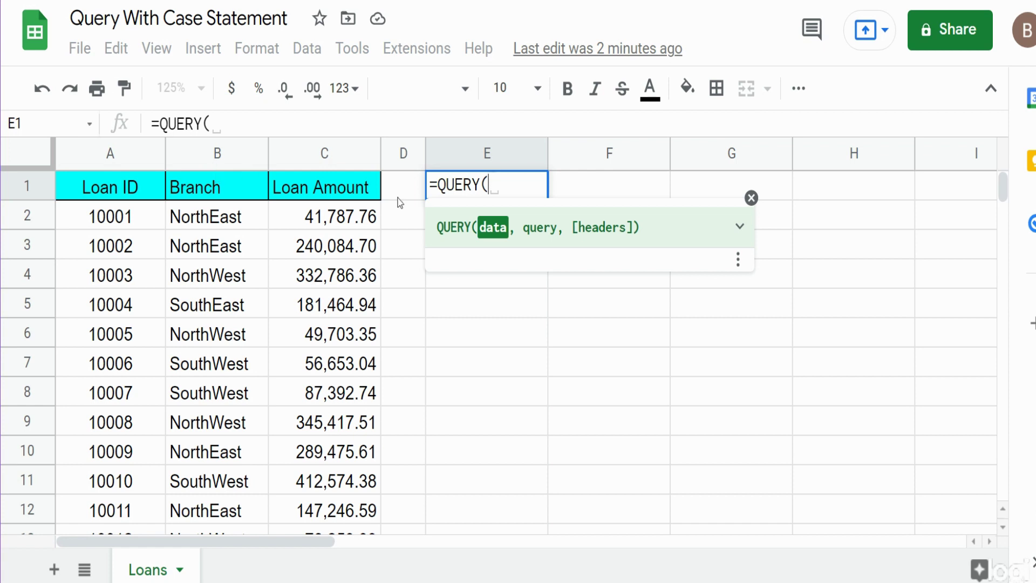
type("{")
type("A")
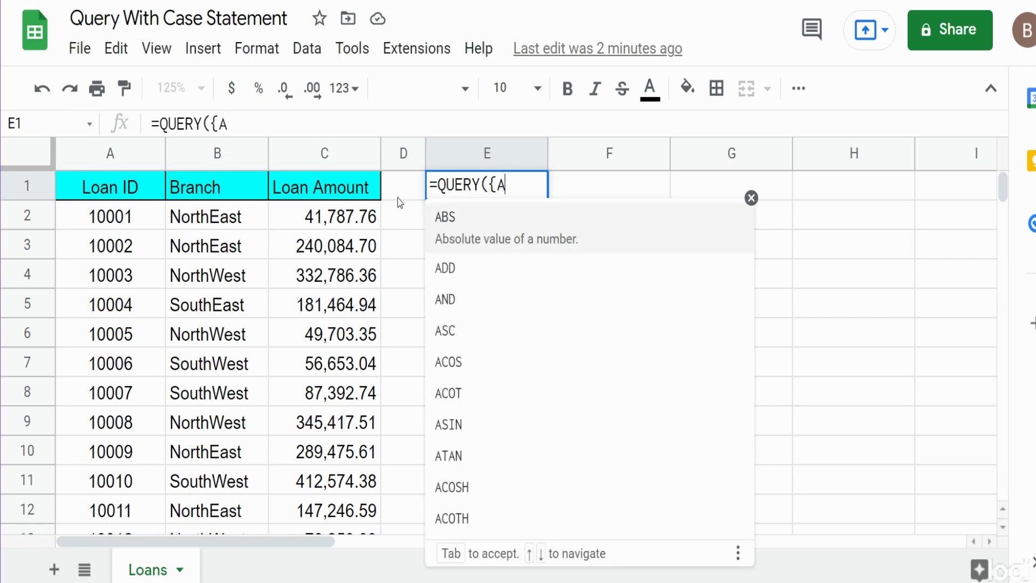
type(":A")
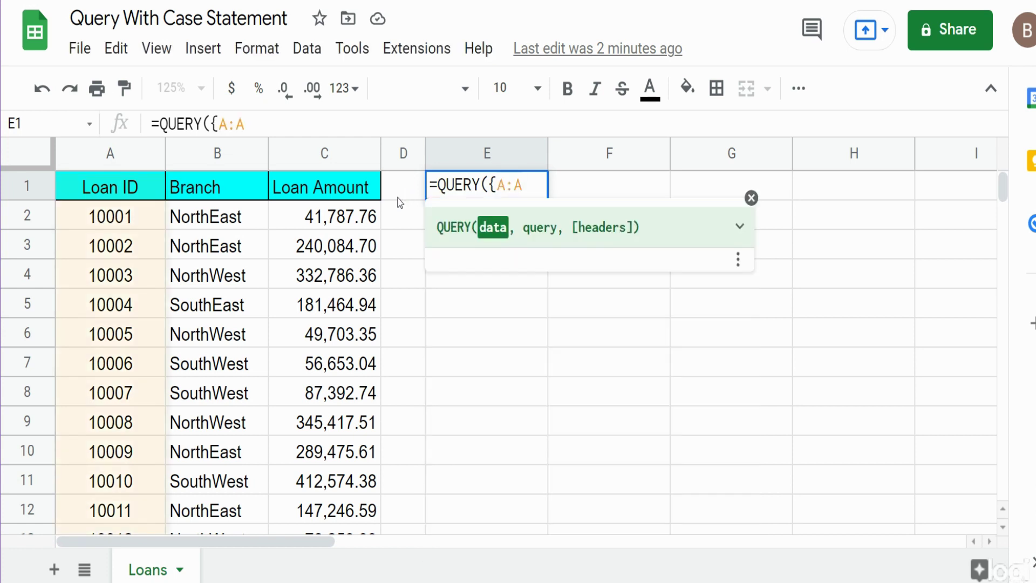
type(",")
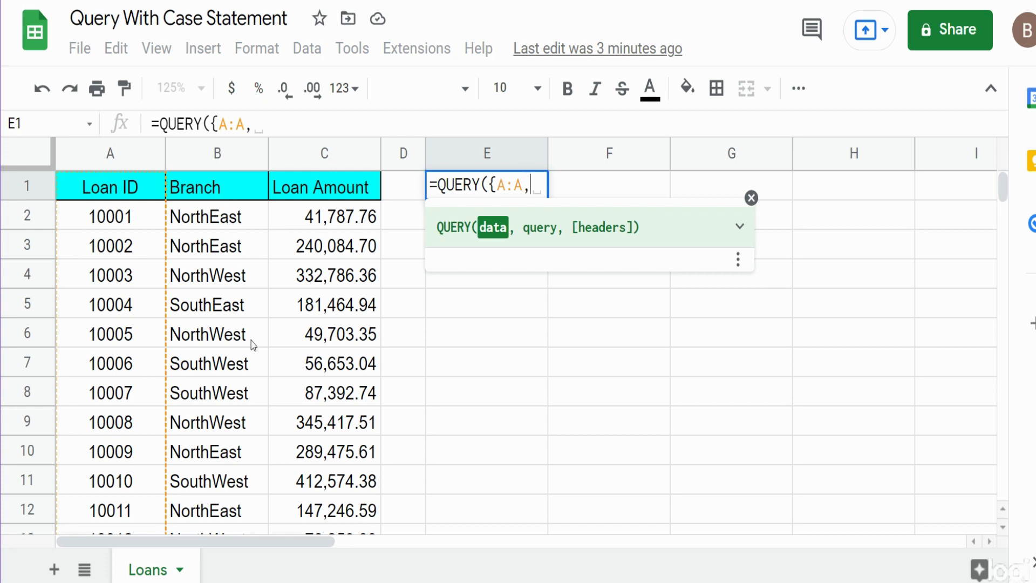
- Append ARRAYFORMULA(SWITCH( after A:A in the E1 formula's data array, fixing the misspellings
type("Arrray")
key("BackSpace")
key("BackSpace")
key("BackSpace")
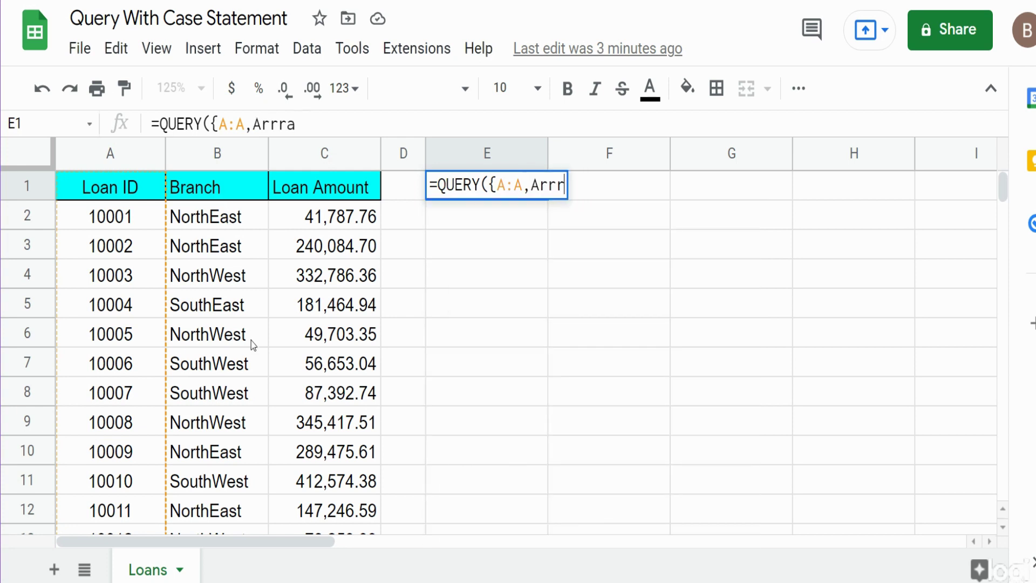
key("Tab")
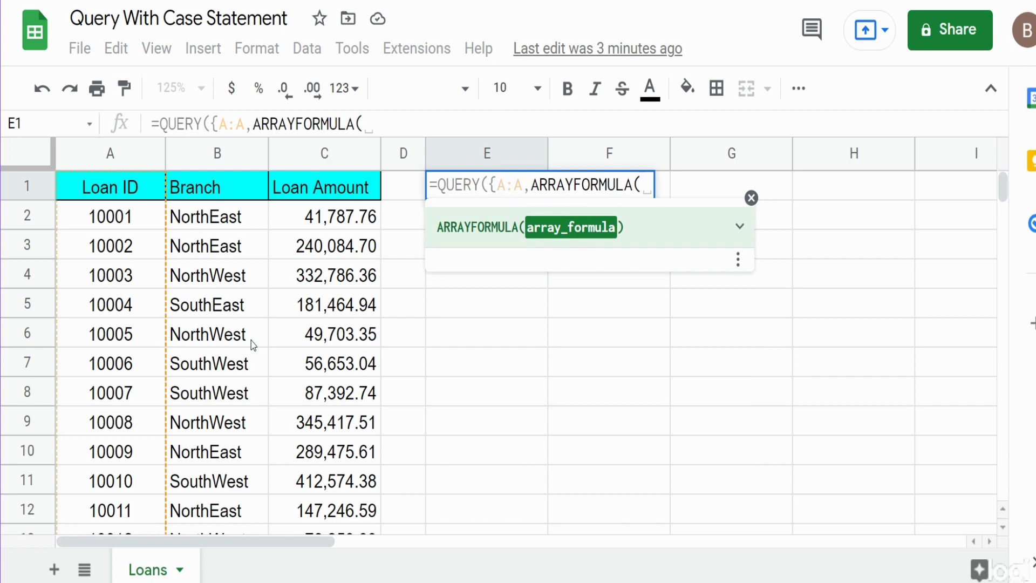
type("S")
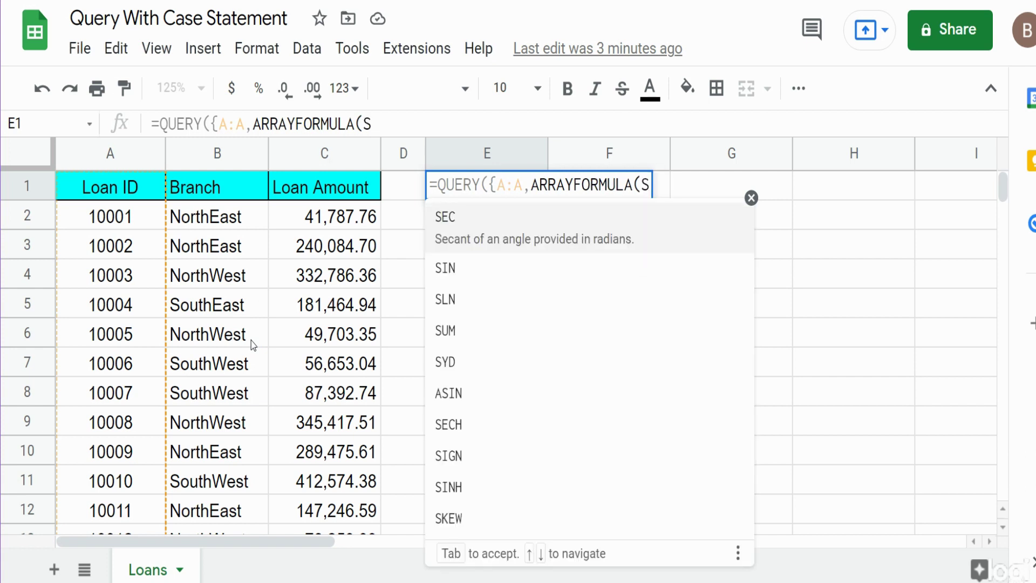
type("witch(")
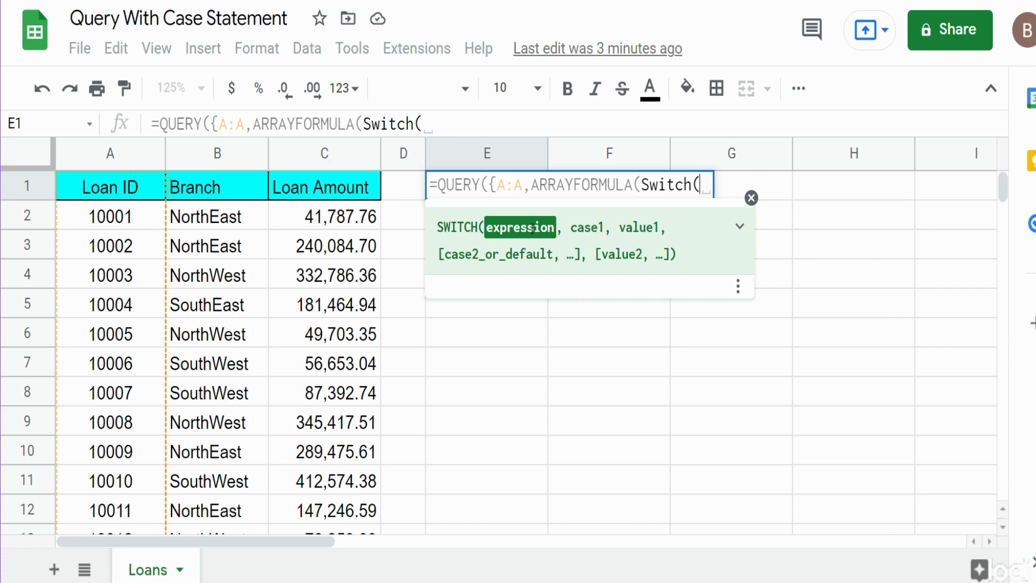
- Make the SWITCH test B:B, mapping "NorthEast" and "SouthEast" to "East"
type("B")
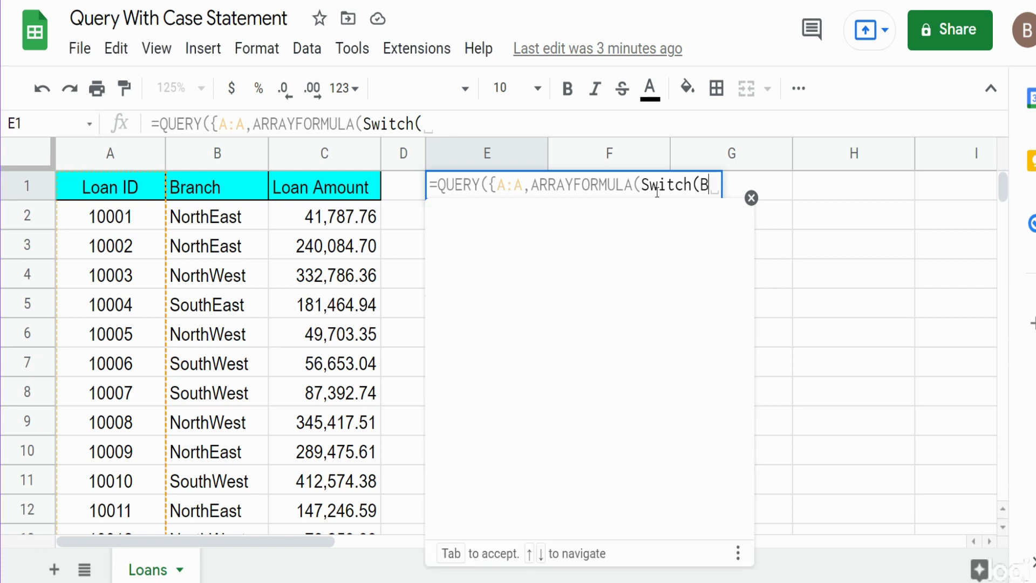
type(":B")
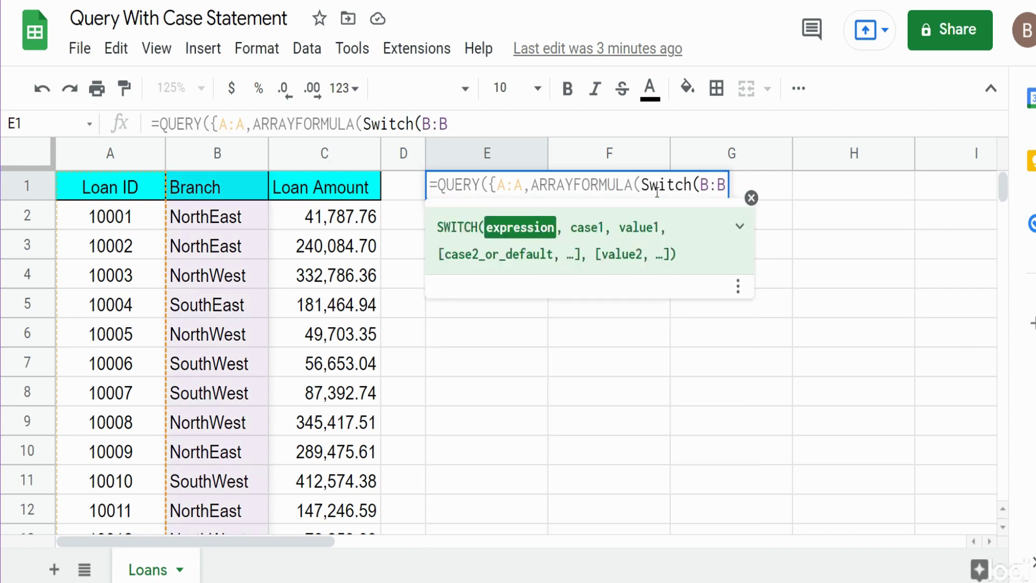
type(",")
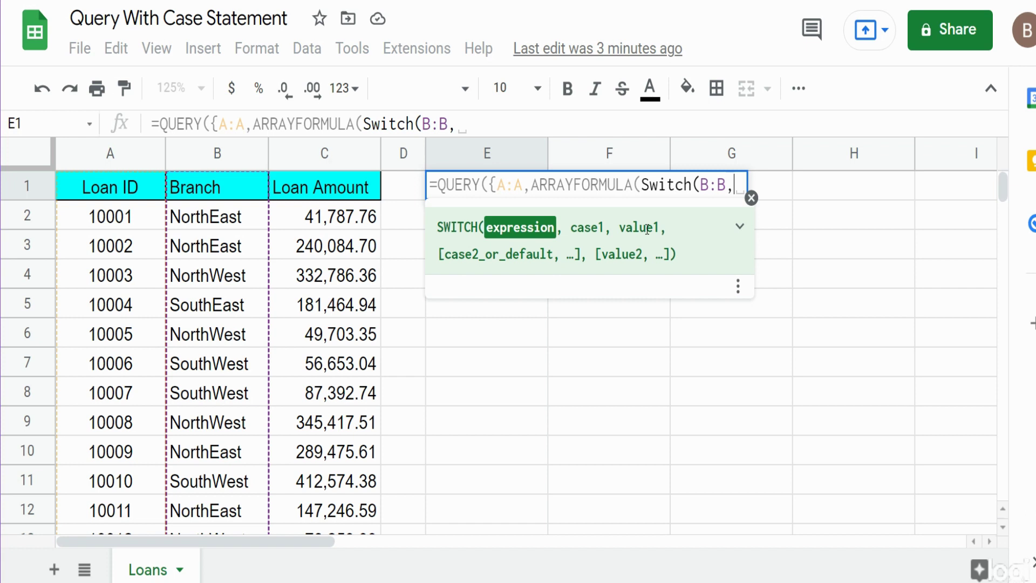
type("\"")
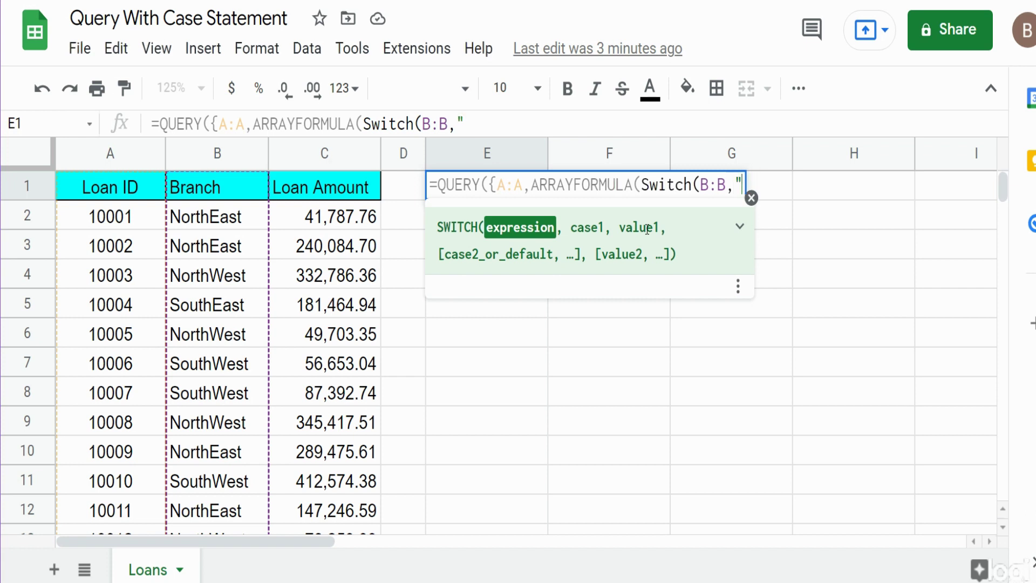
type("Nor")
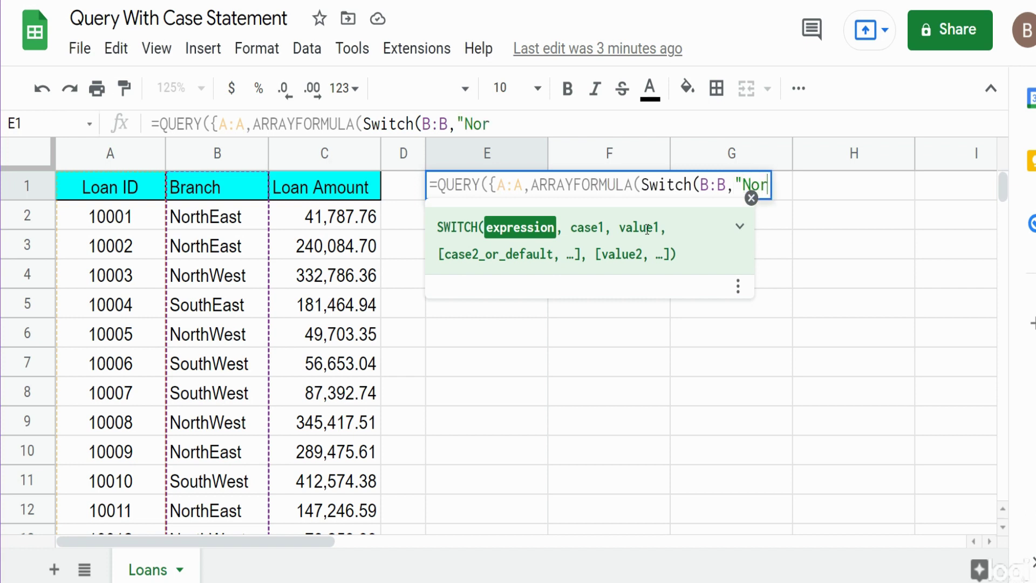
type("th")
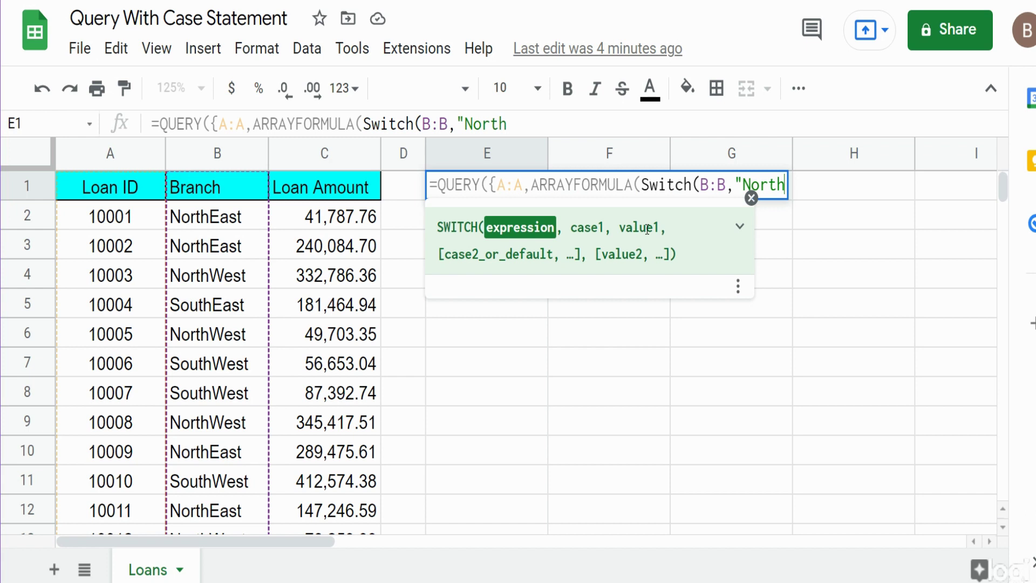
type("East\",")
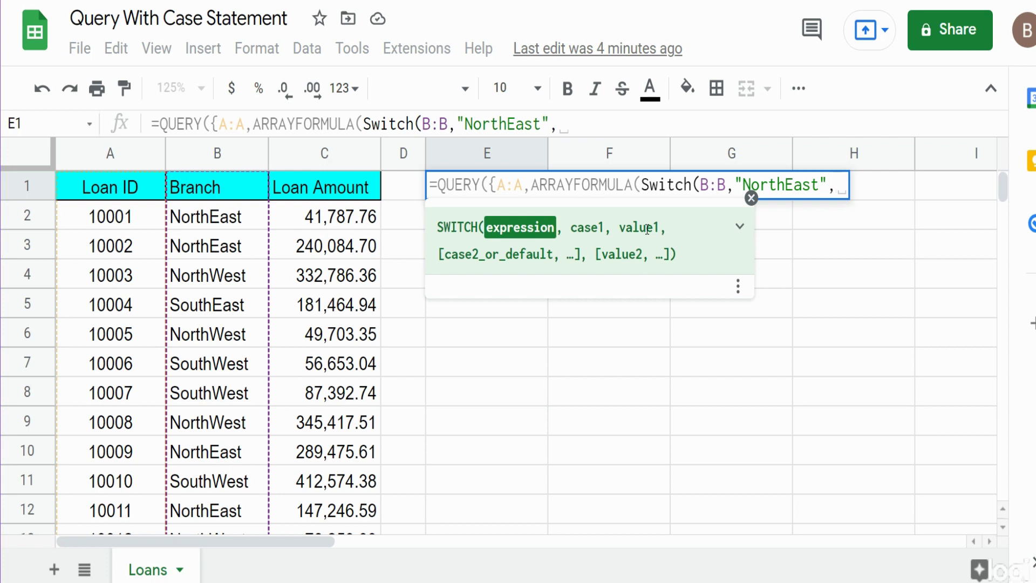
key("BackSpace")
type("\"E")
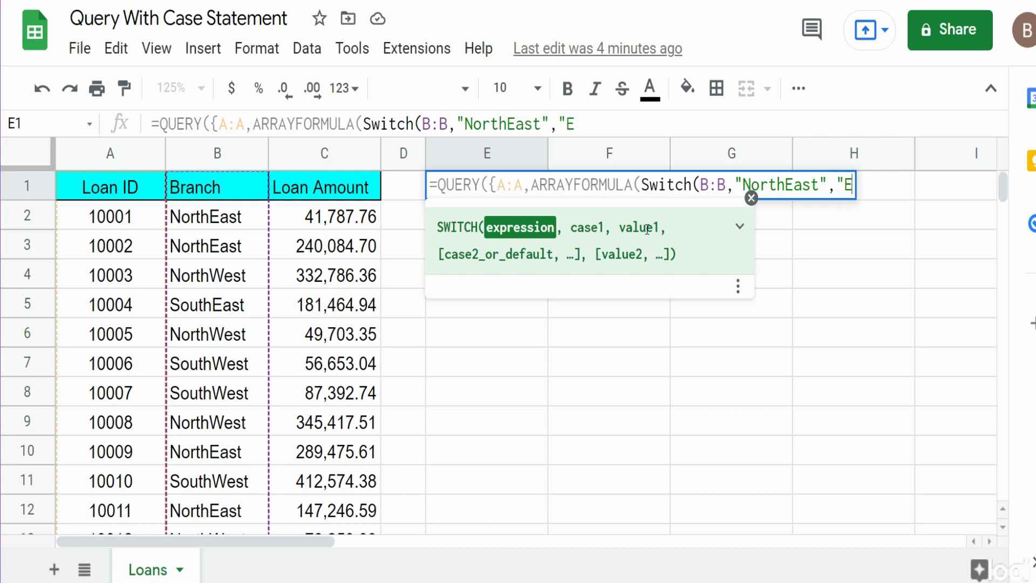
type("ast\"")
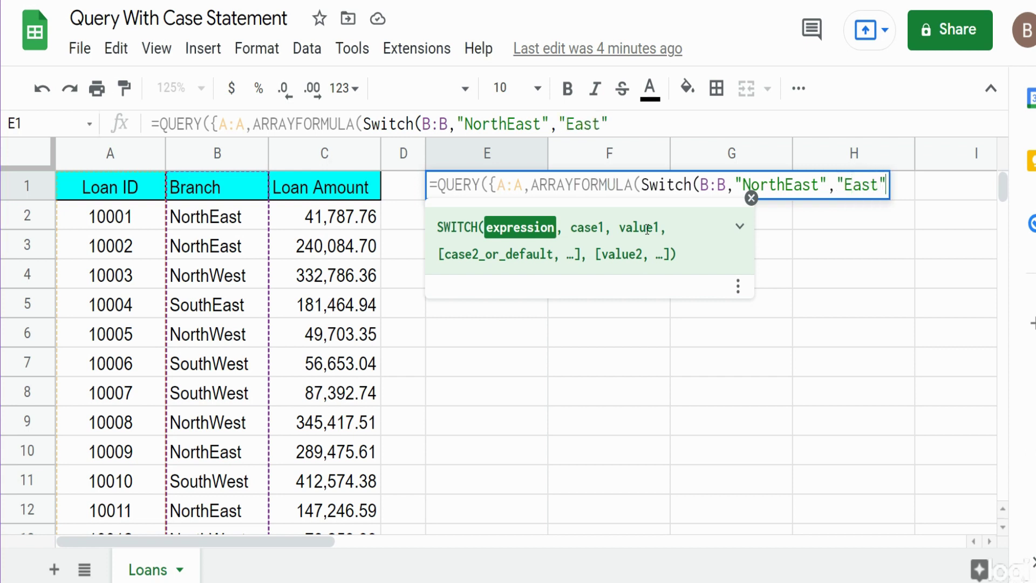
type(",")
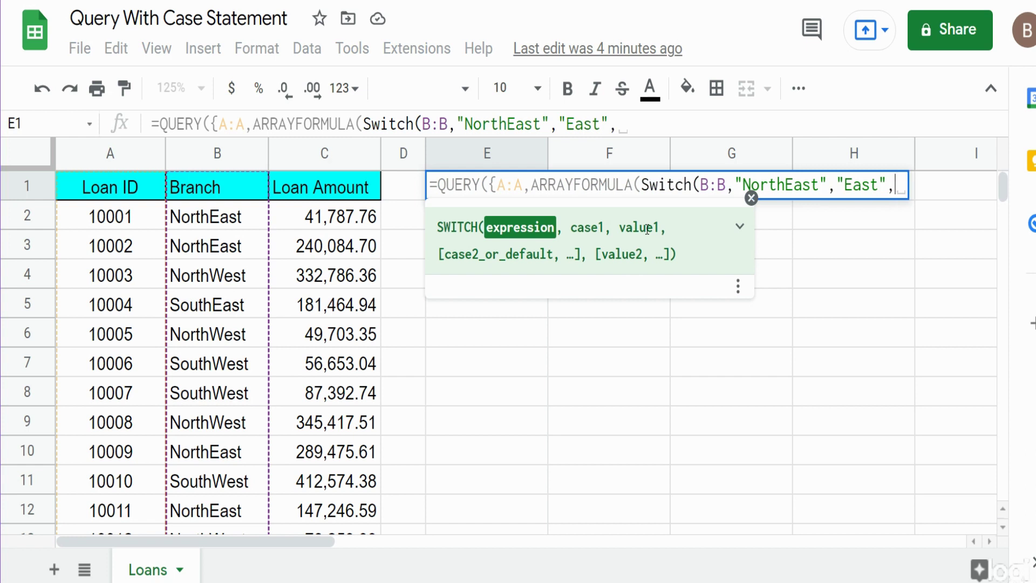
key("BackSpace")
type("\"So")
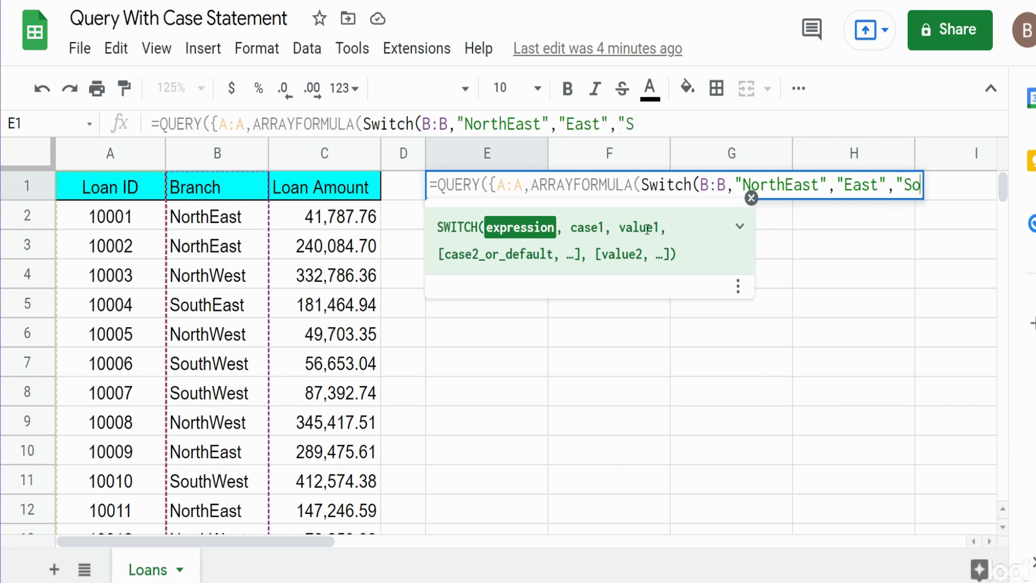
type("uthEast")
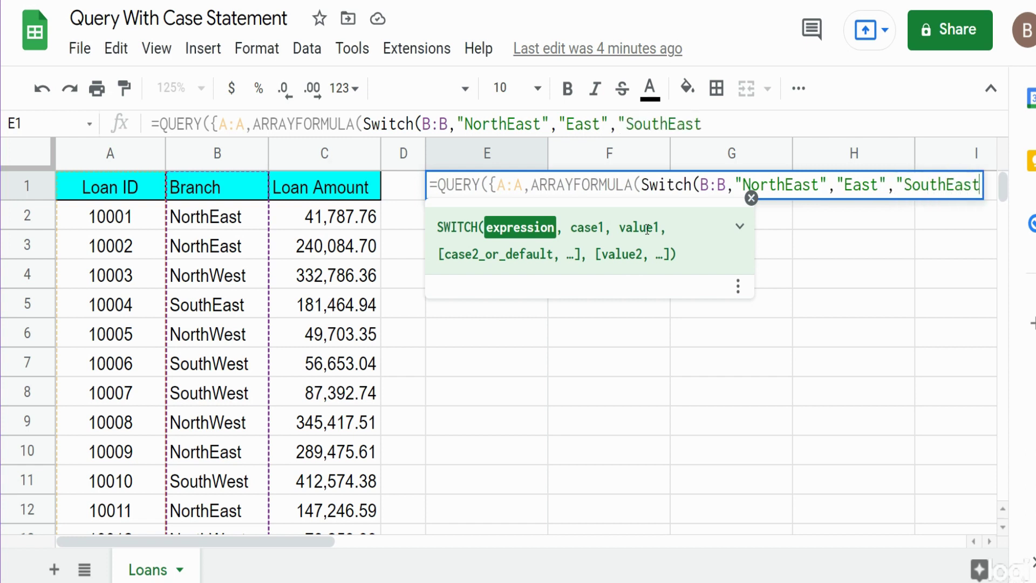
type("\",")
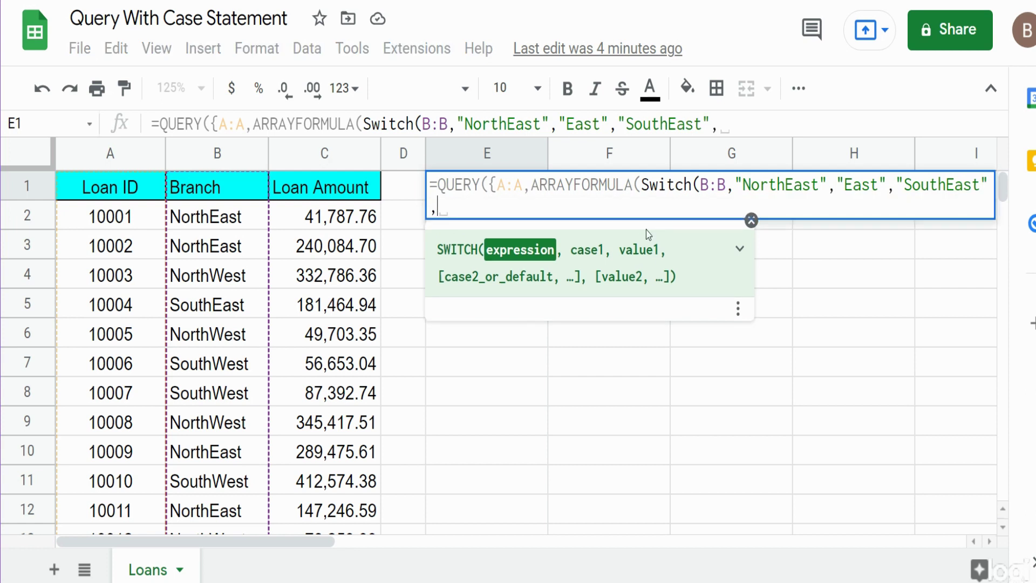
key("BackSpace")
type("\"East")
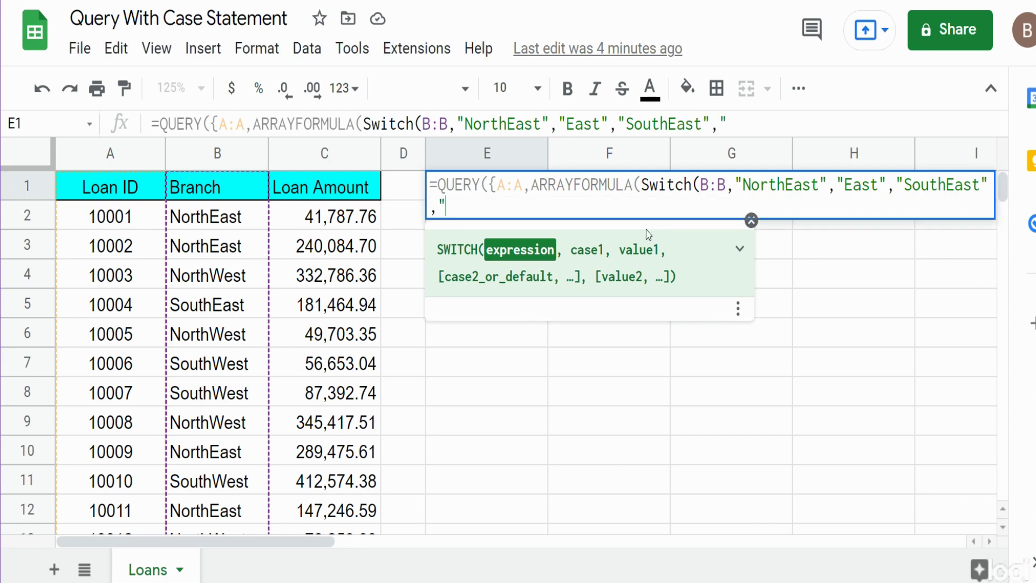
type("\",")
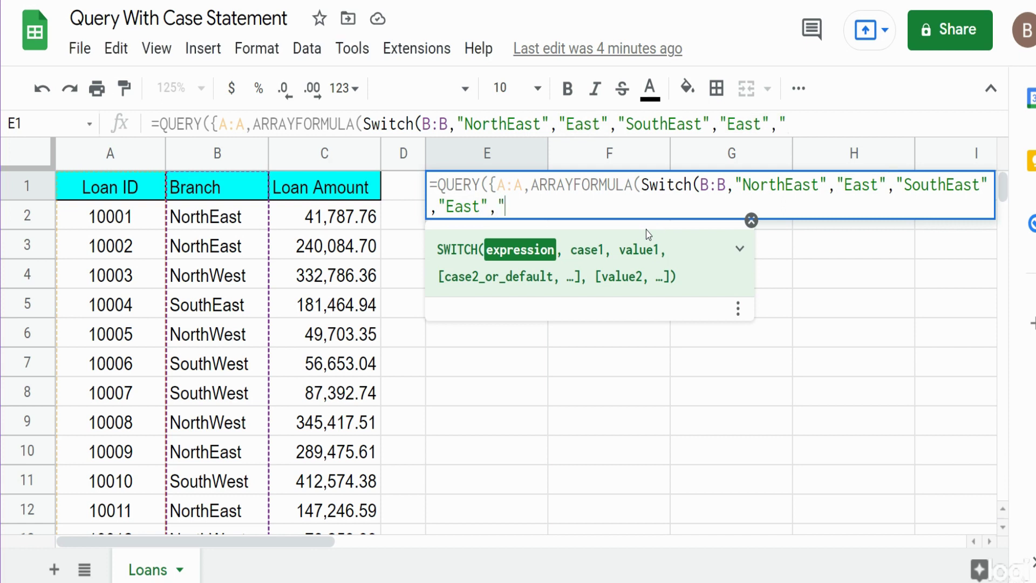
- Add the "NorthWest" and "SouthWest" cases, both mapping to "West"
key("BackSpace")
type("\"NorthWest\",")
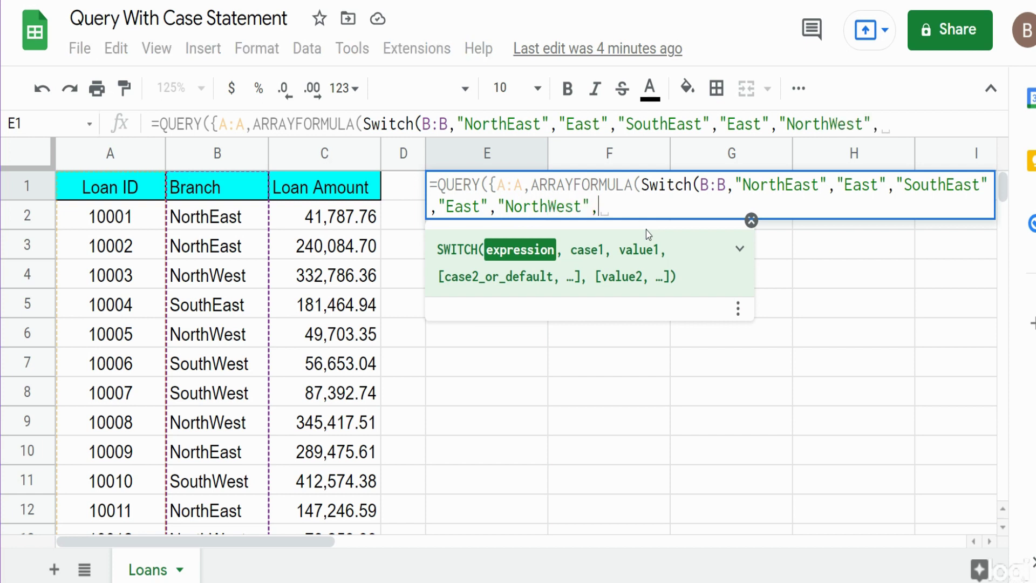
type("\"west")
key("BackSpace")
key("BackSpace")
key("BackSpace")
key("BackSpace")
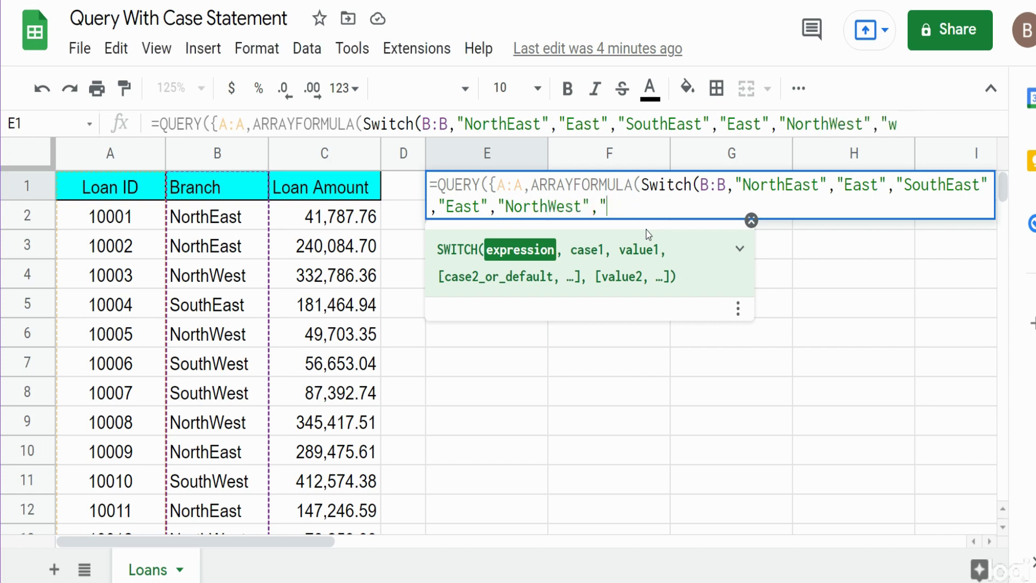
type("West\",")
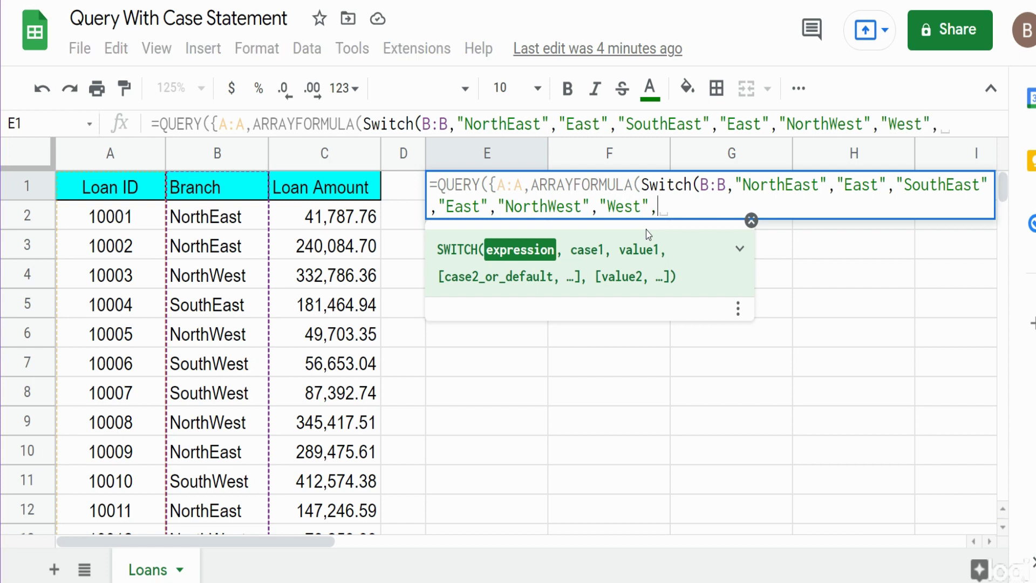
type("So")
key("BackSpace")
key("BackSpace")
type("\"")
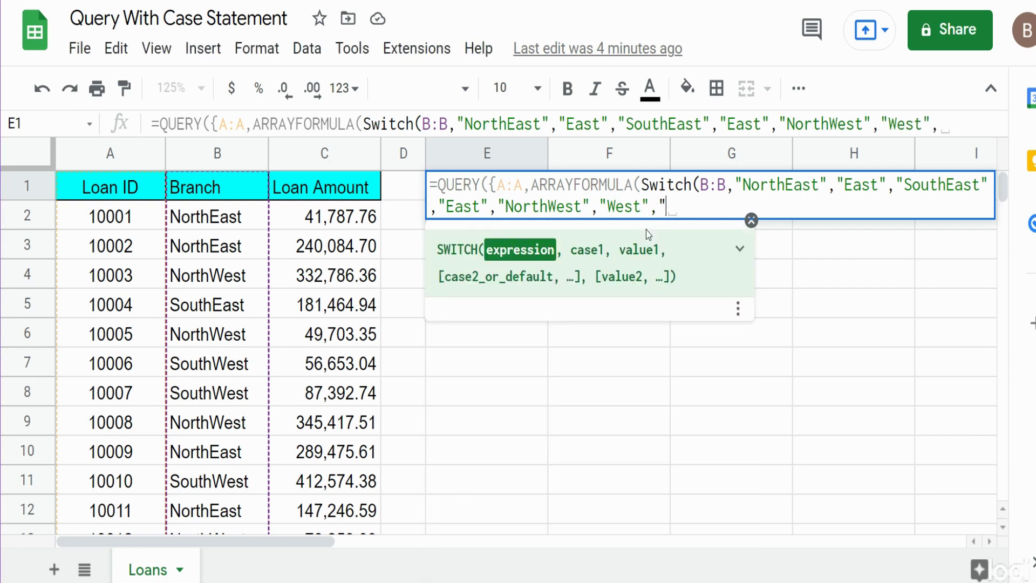
type("SouthWest\"")
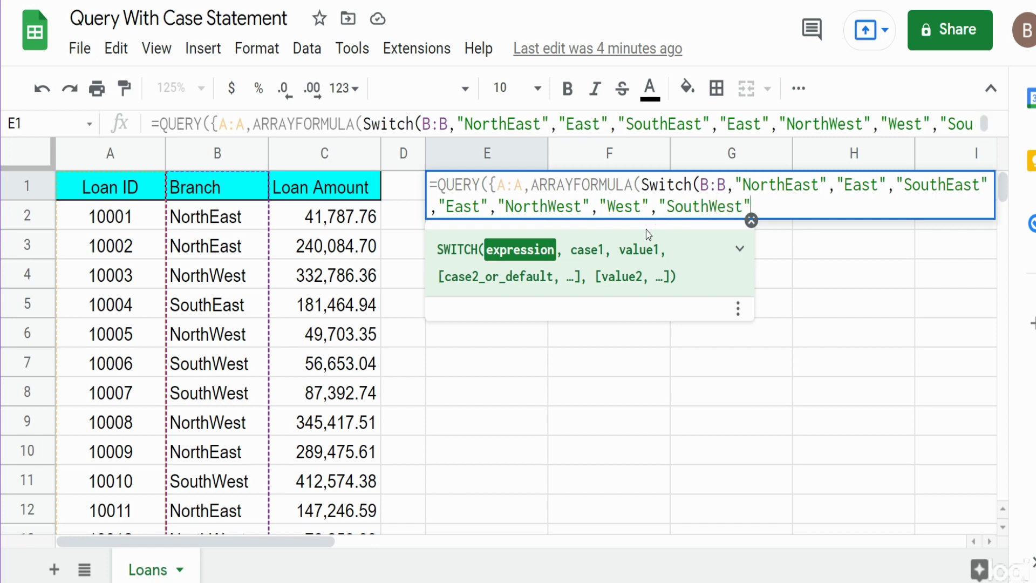
type(",We")
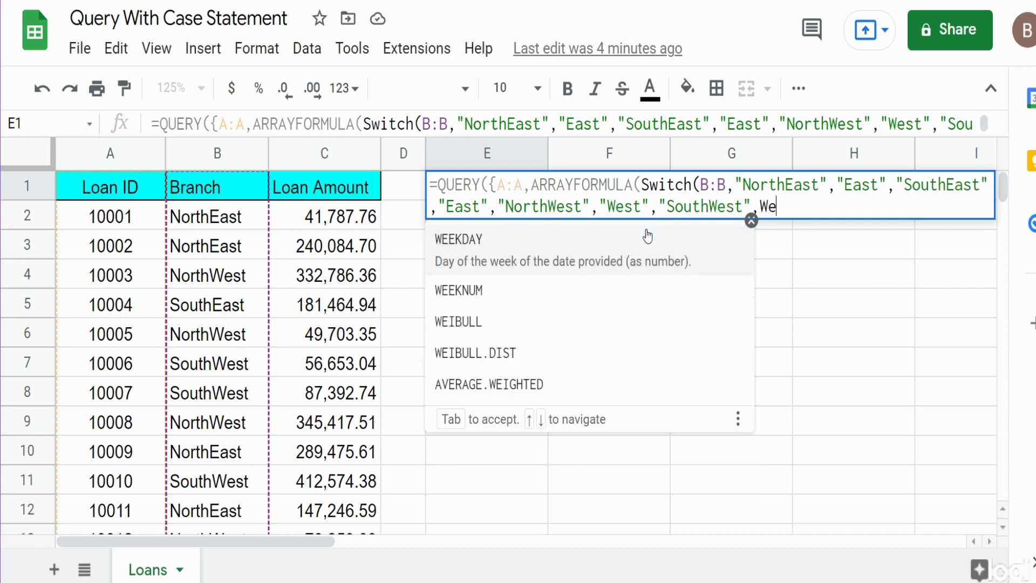
key("BackSpace")
key("BackSpace")
type("\"West\"")
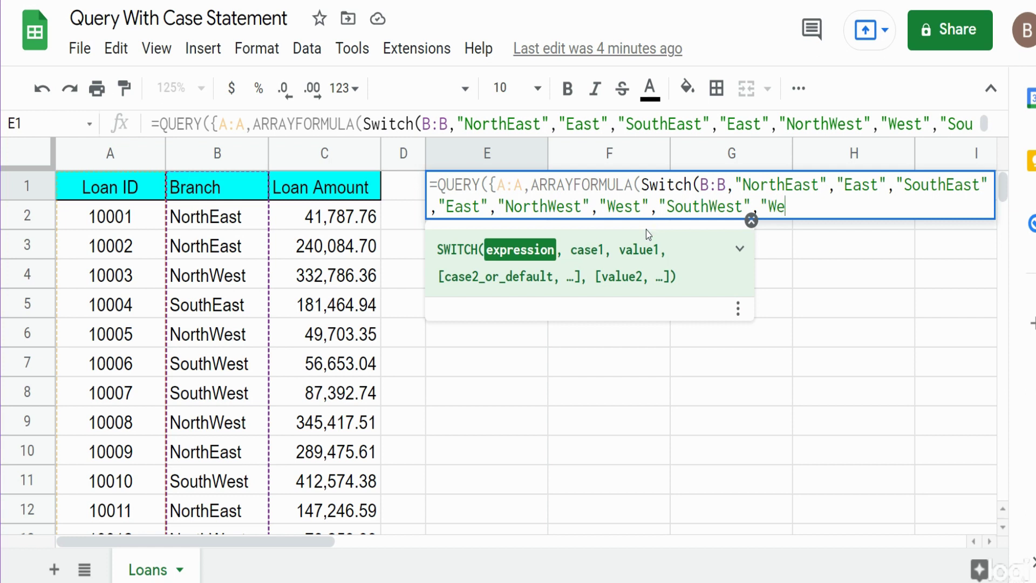
type(",")
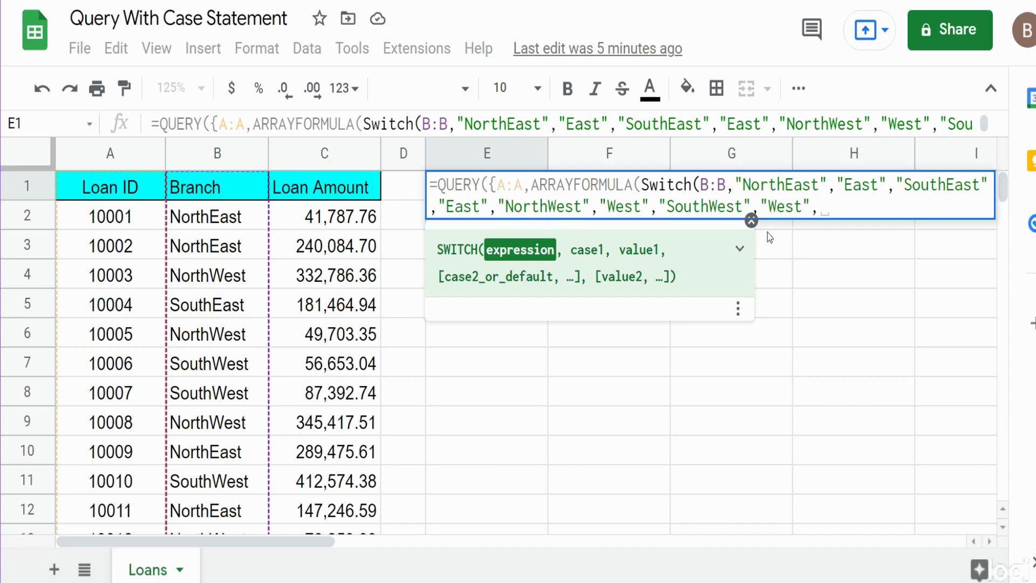
- Use B:B as the SWITCH default, close both parentheses, add C:C}, and start the query "Select *"
type(":")
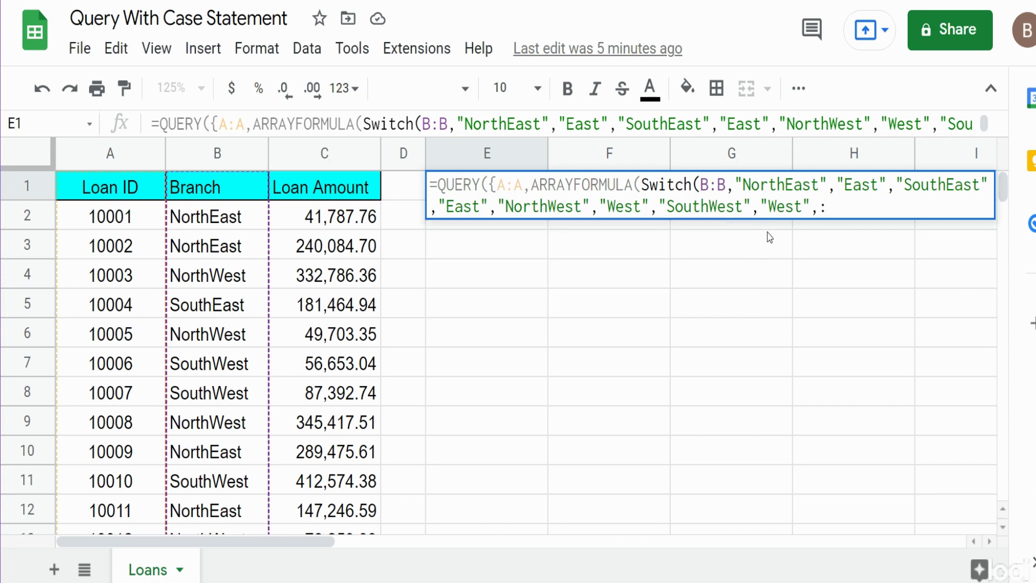
key("BackSpace")
type("B:")
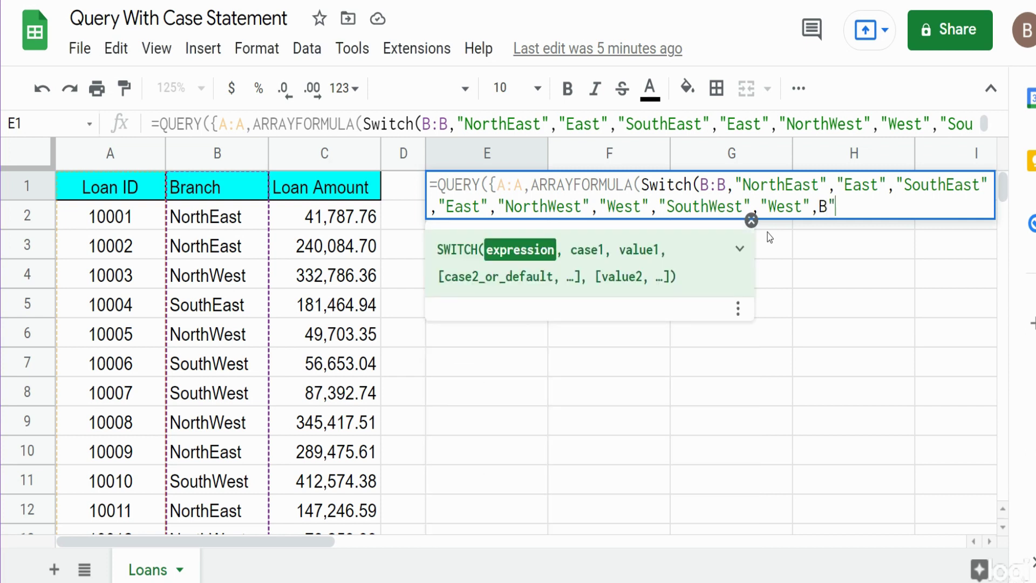
key("BackSpace")
type(":B")
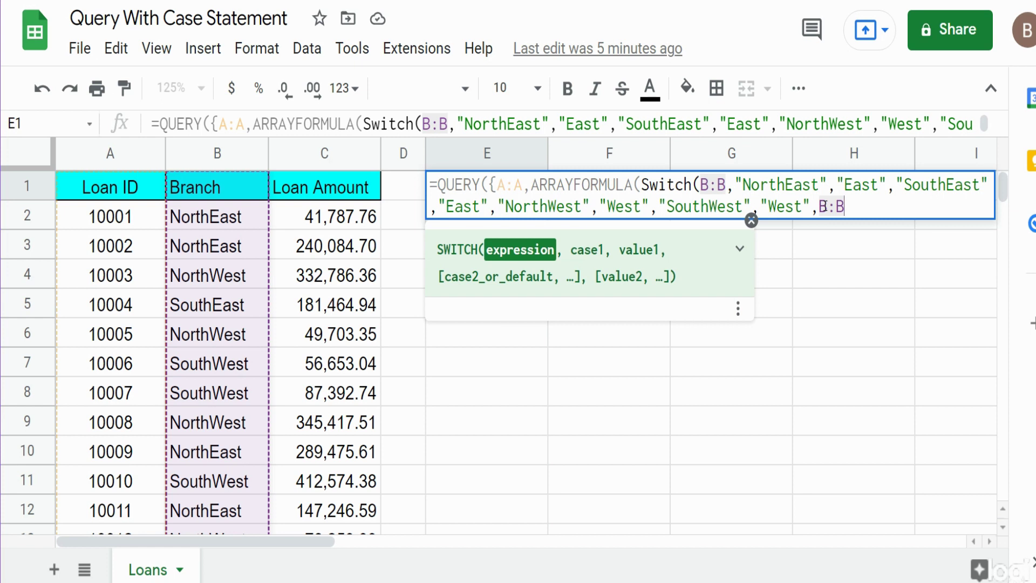
type("))")
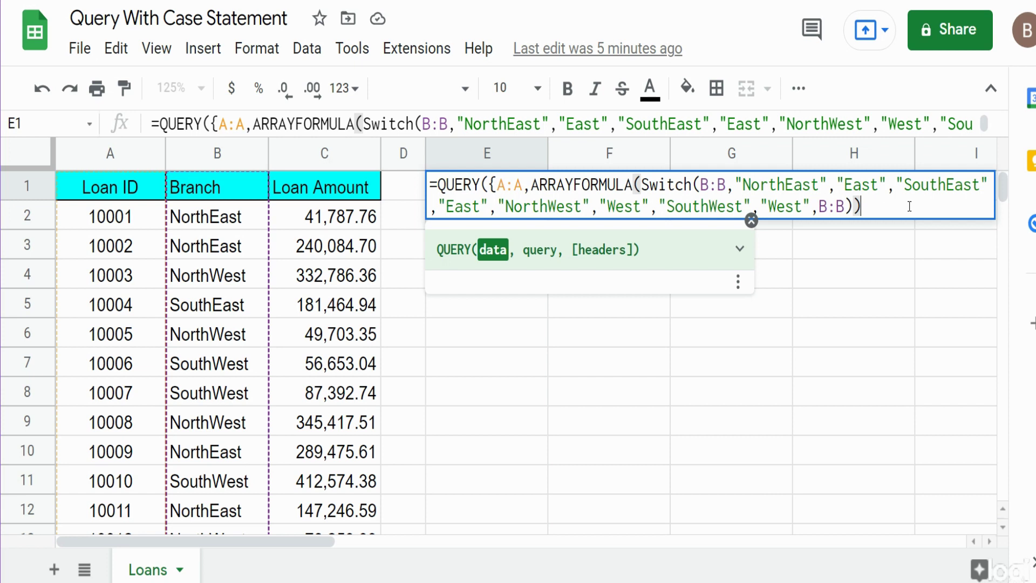
type(", ")
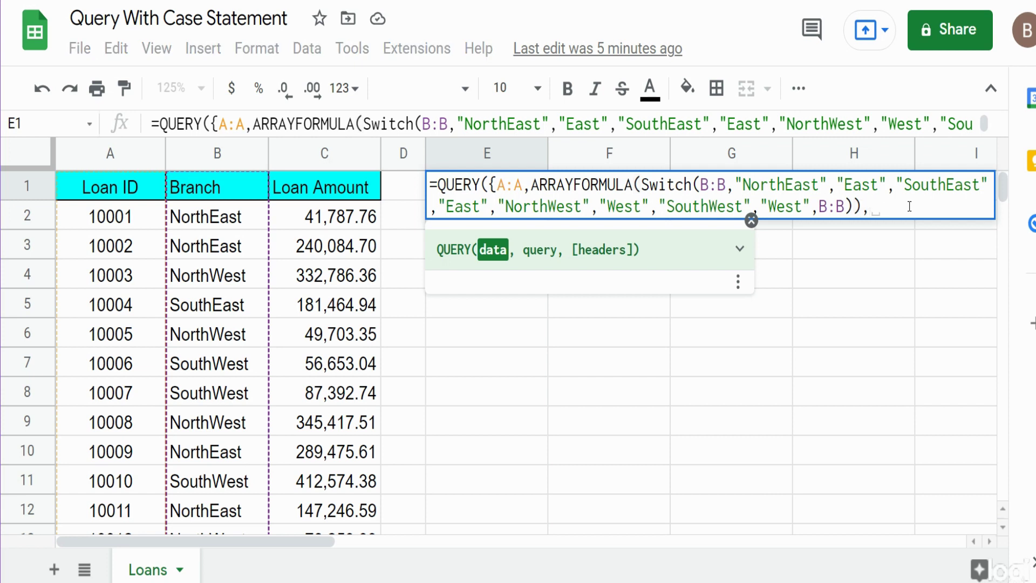
type("C:")
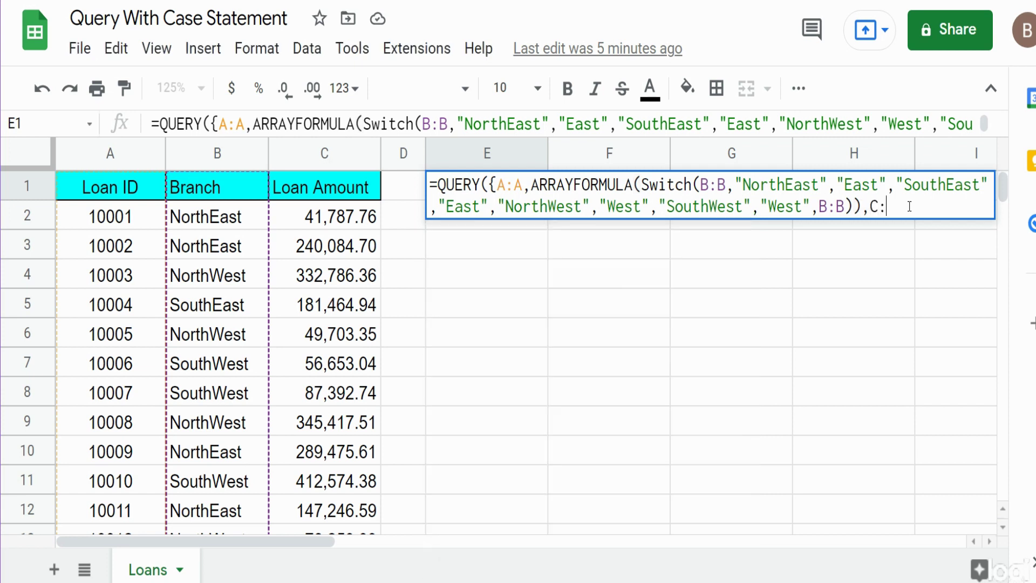
type("C")
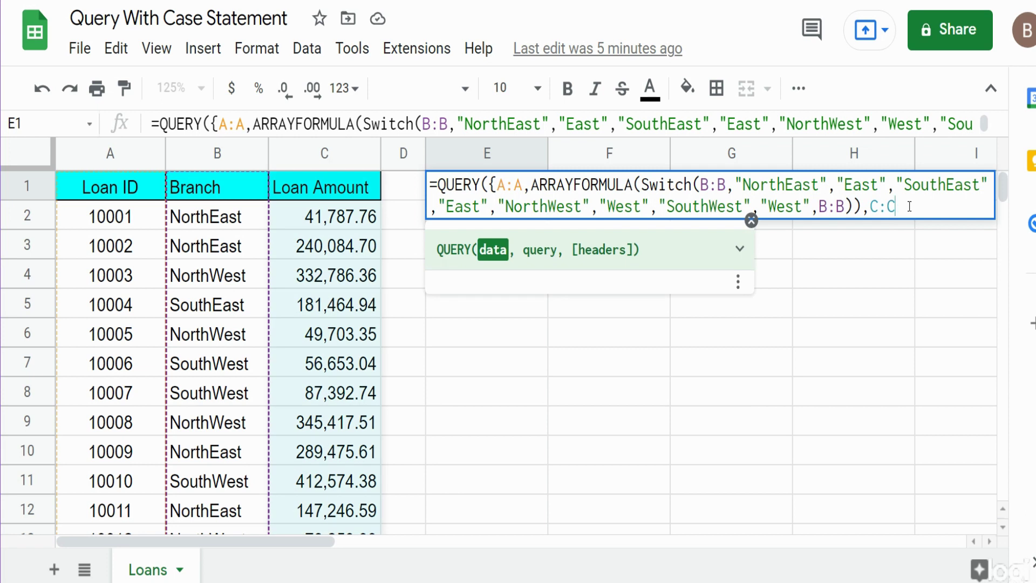
type("}")
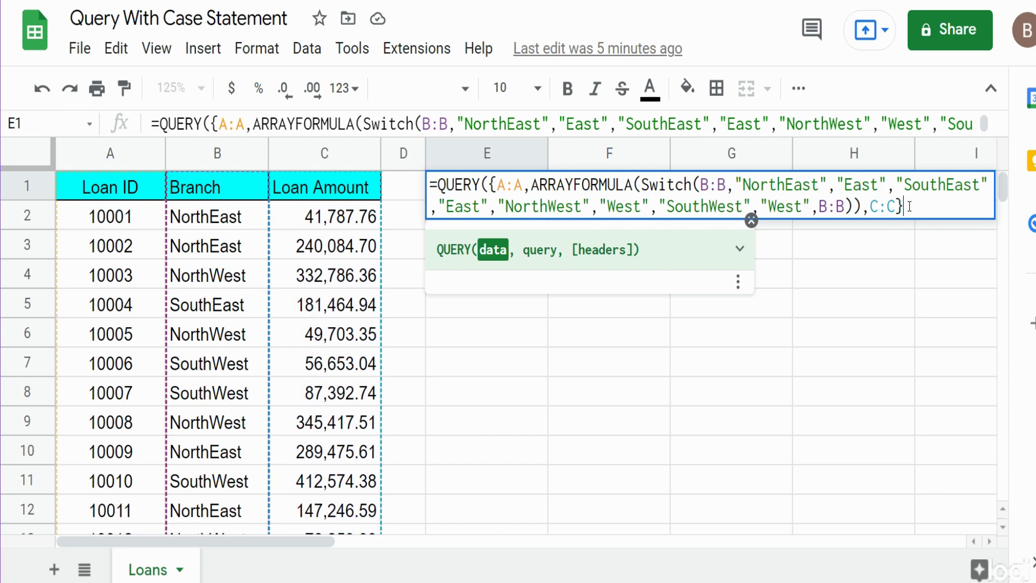
type(",\"")
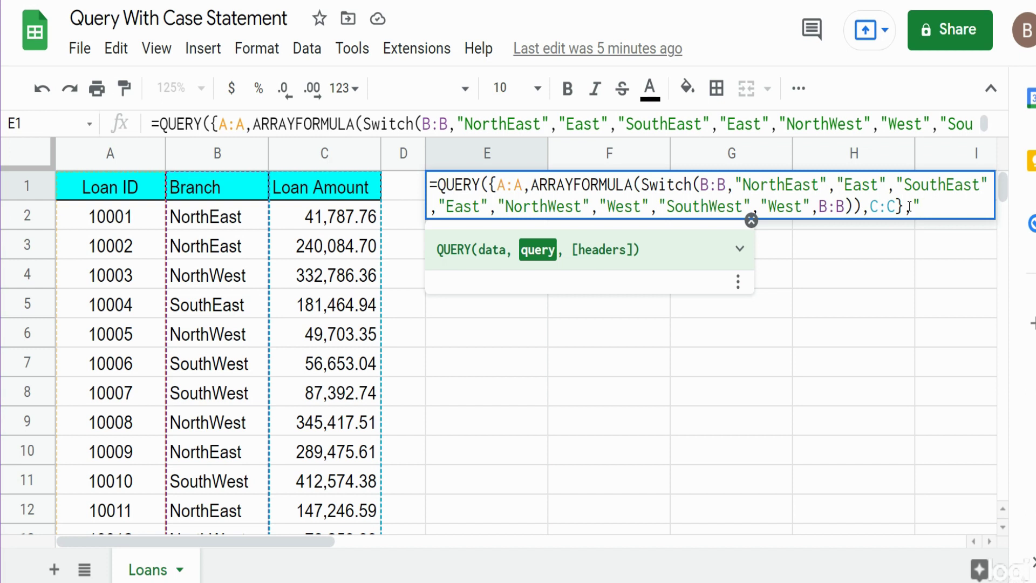
type("Select *")
- Finish the query with "Where Col1 is not null", header count 1, and close the QUERY
type("Where ")
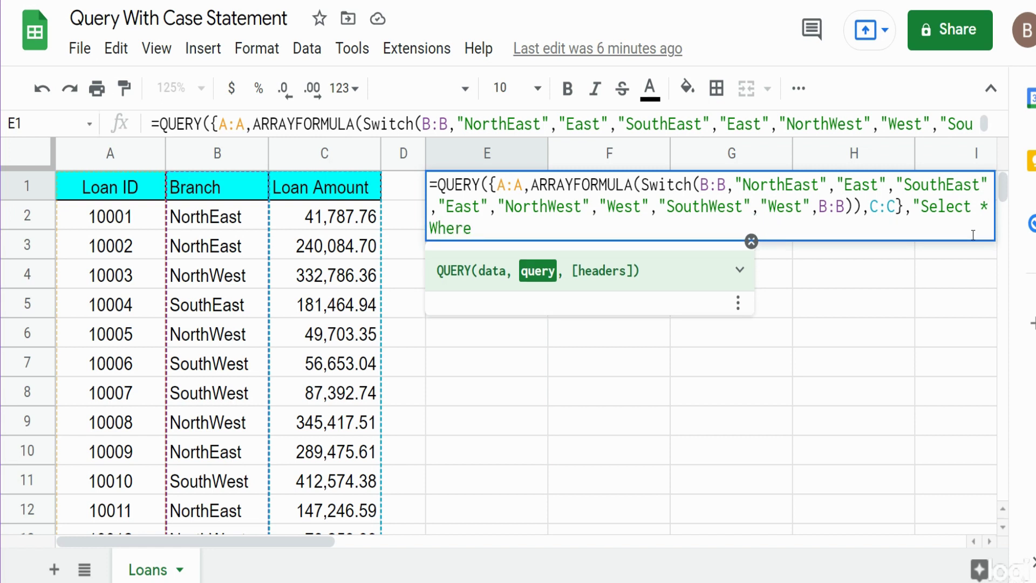
type("Col1 is not null")
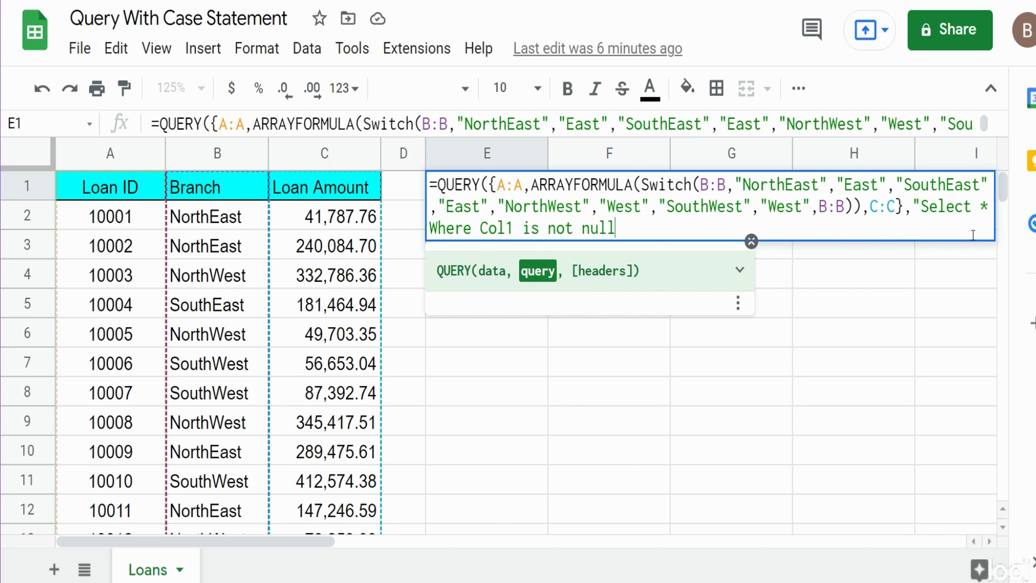
type("\",")
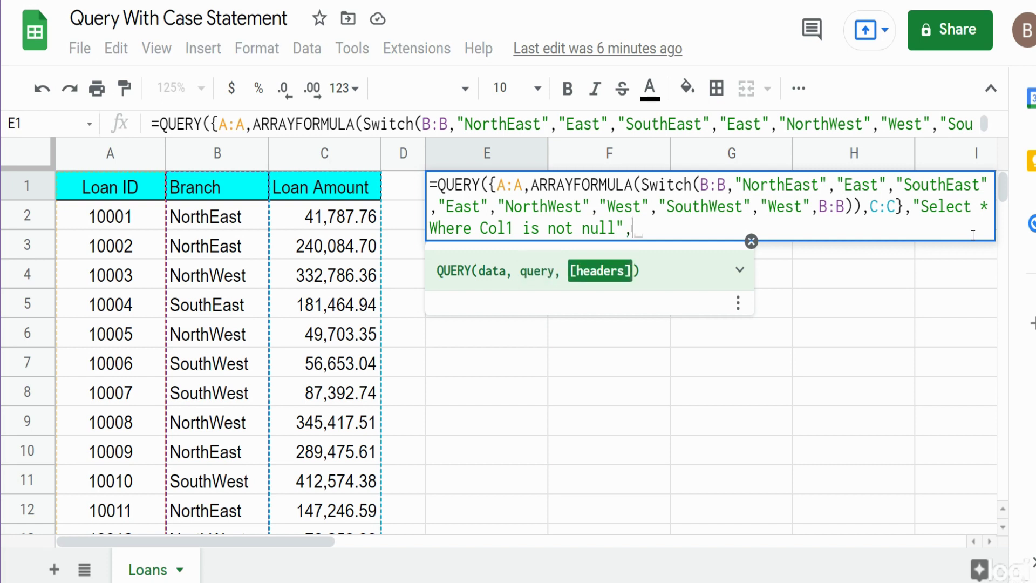
type("1)")
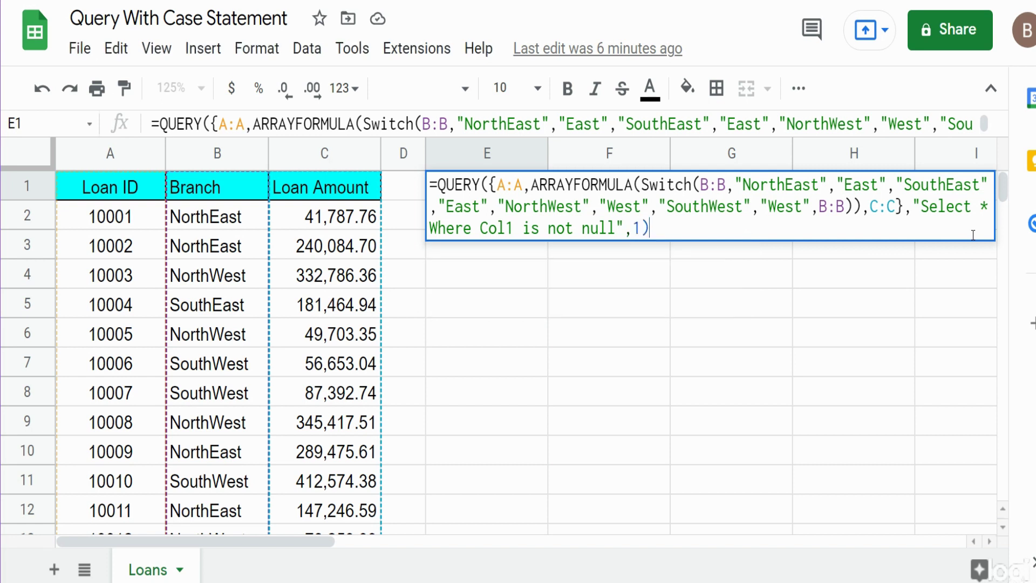
- Commit the formula and compare each original branch in column B with its East/West label in column F
key("Return")
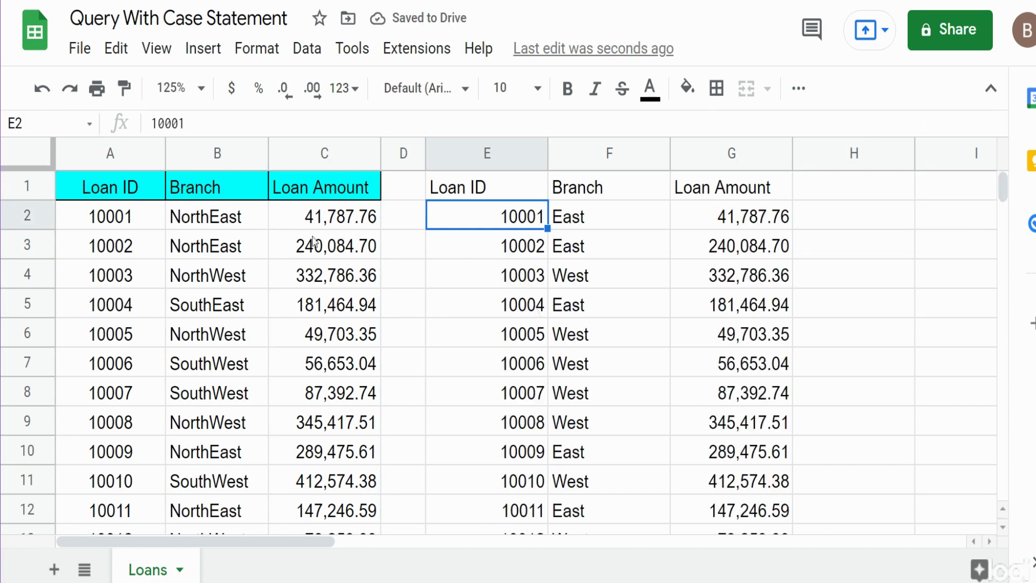
left_click(207, 218)
left_click(210, 244, "shift")
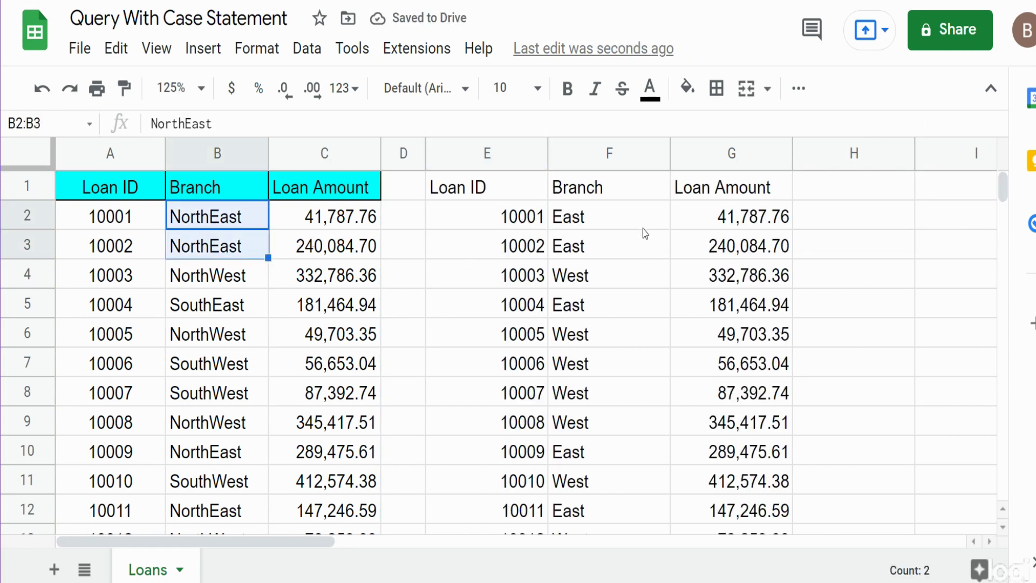
left_click_drag(643, 226, 638, 251)
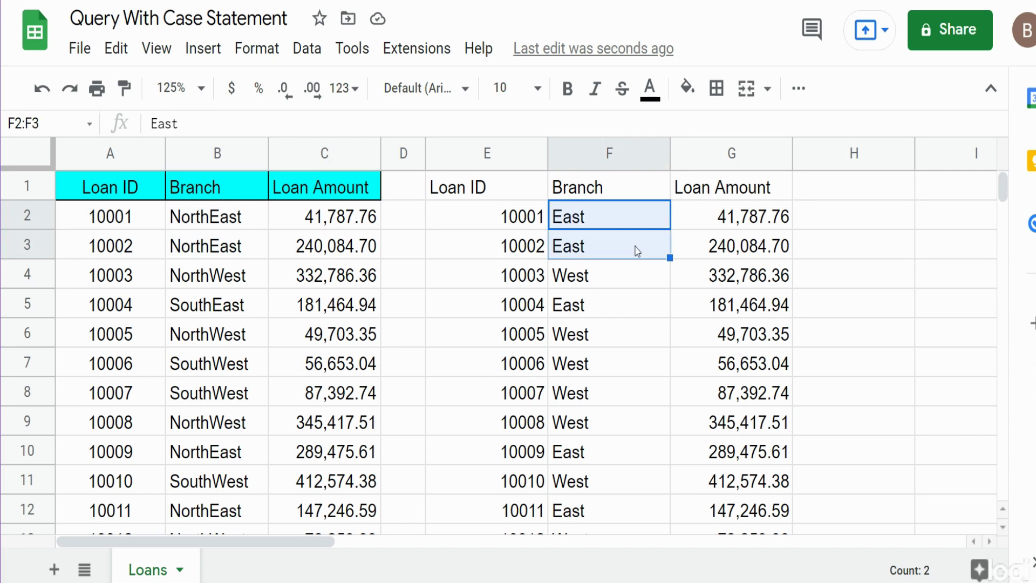
left_click(222, 304)
left_click(618, 316)
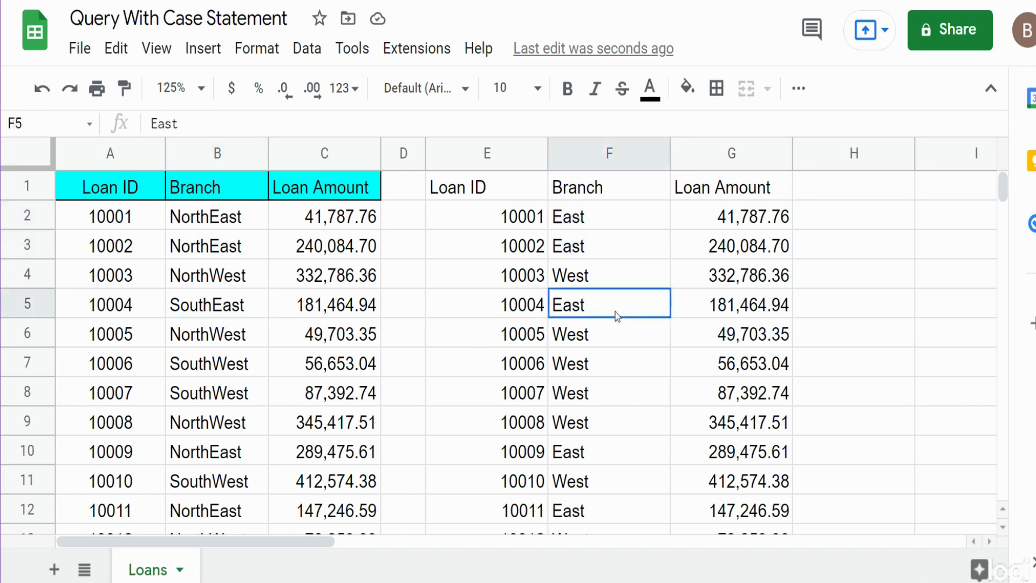
left_click(222, 280)
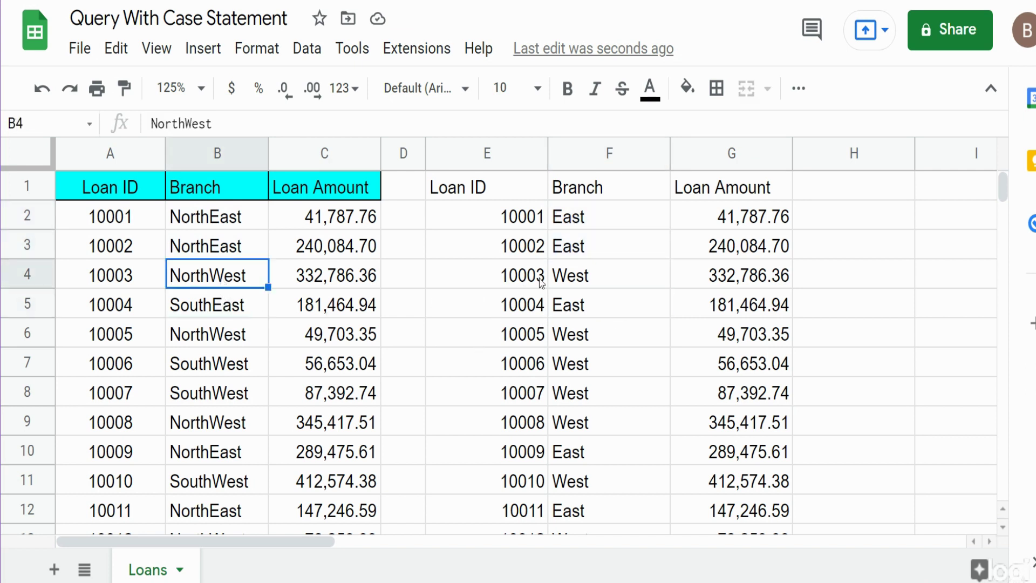
left_click(576, 286)
left_click(215, 384)
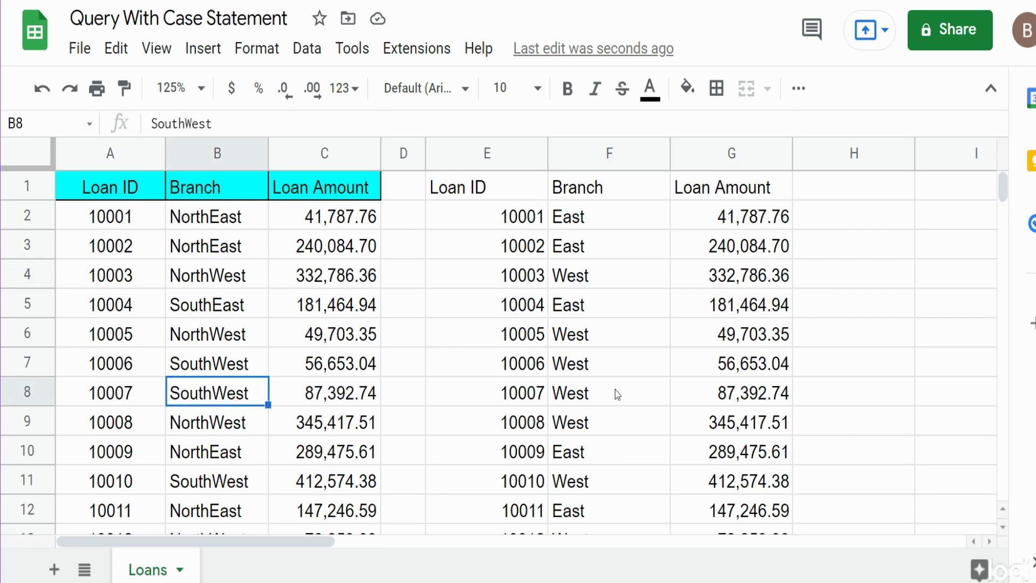
left_click(639, 394)
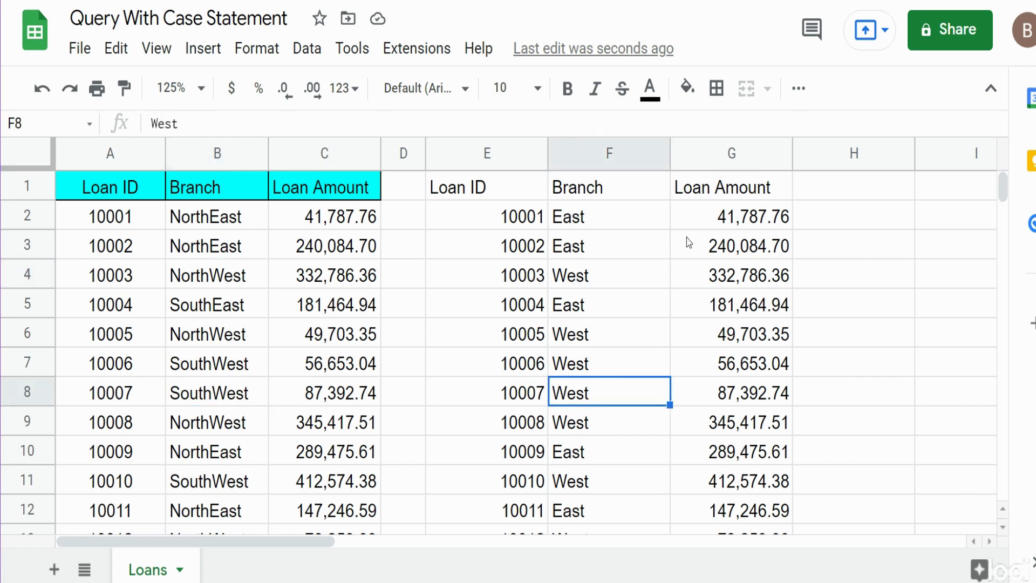
- Review the E1 formula and regrouped results in F:G, then reopen E1 for editing
left_click(489, 190)
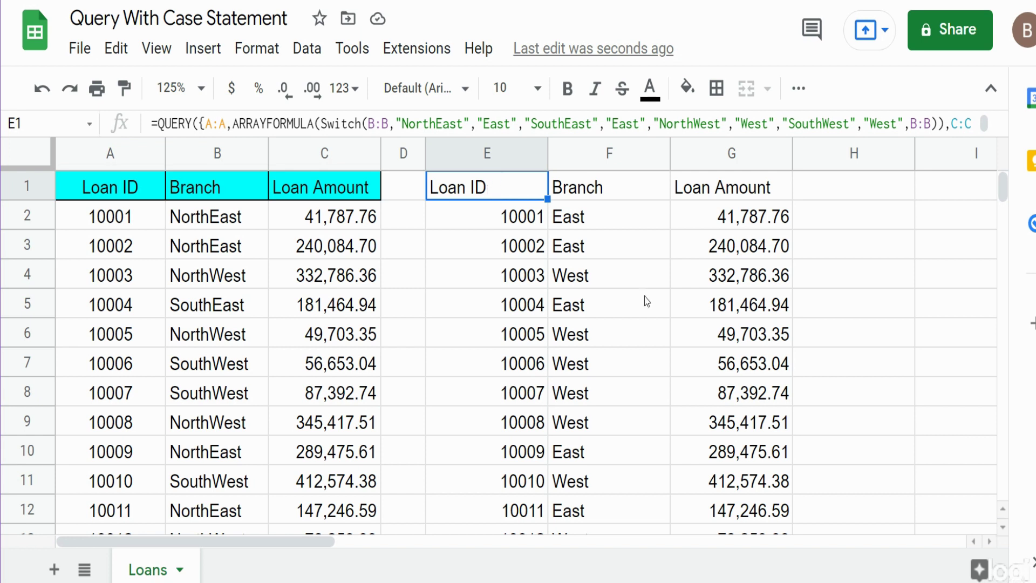
left_click_drag(613, 195, 648, 275)
left_click(739, 224)
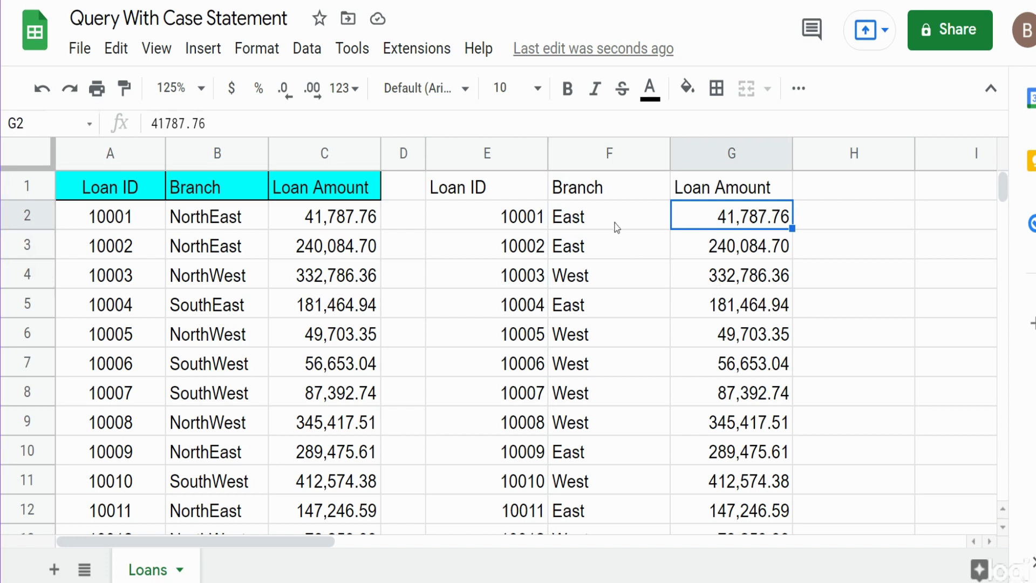
left_click_drag(613, 222, 611, 307)
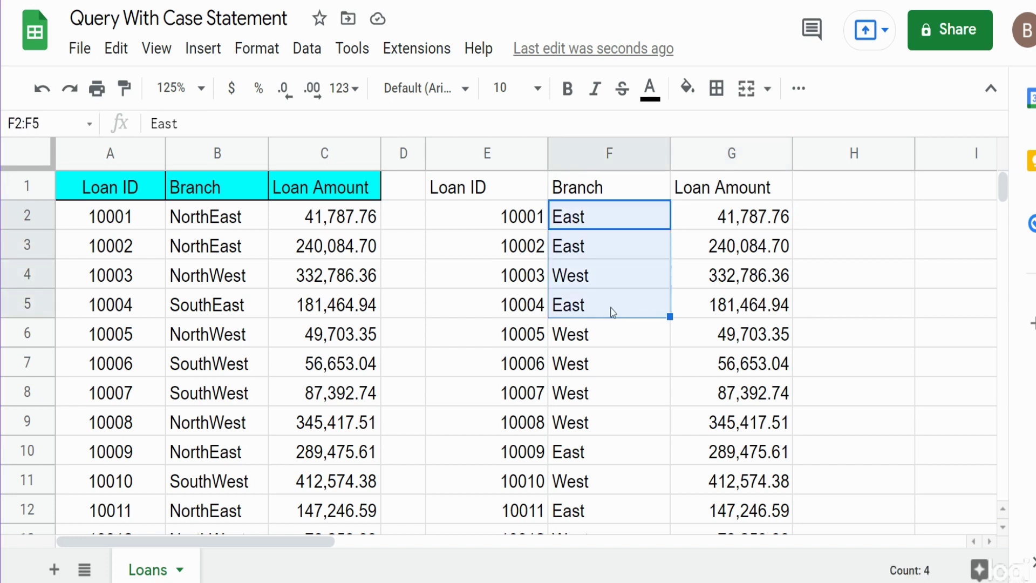
left_click(481, 198)
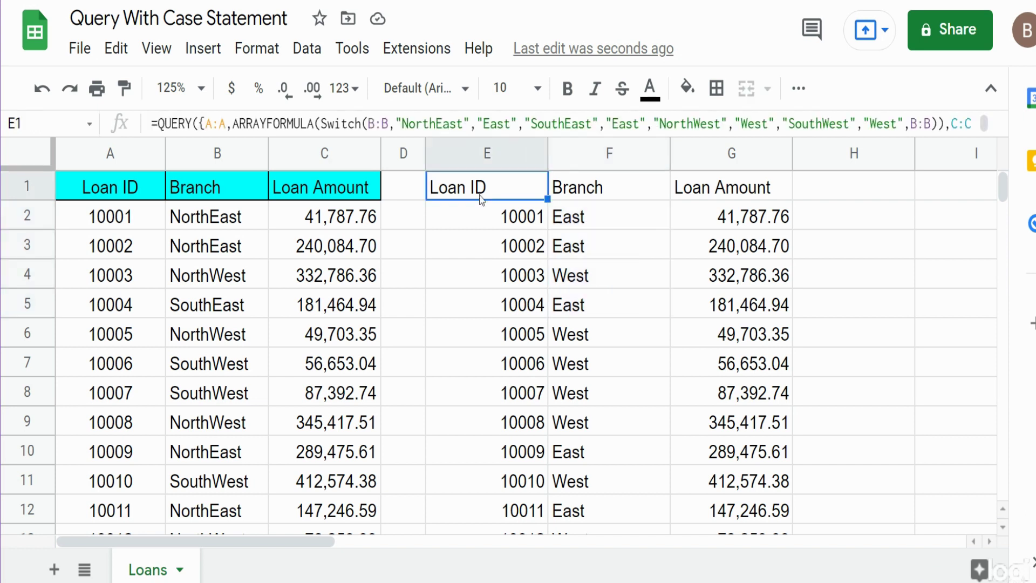
double_click(481, 197)
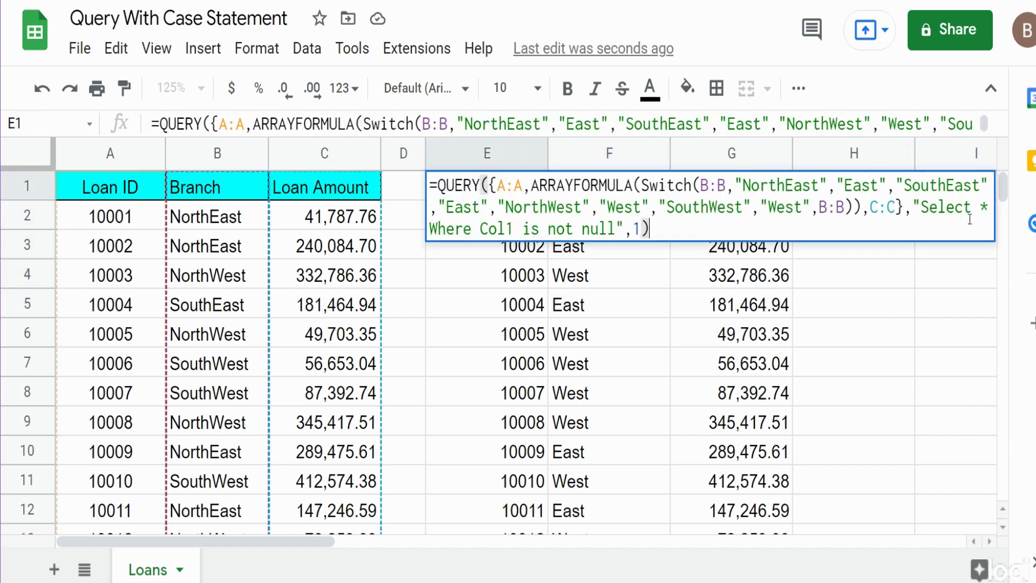
- Replace * with Col2,Sum(Col3) and append Group by Col2 to the E1 query string
left_click(984, 209)
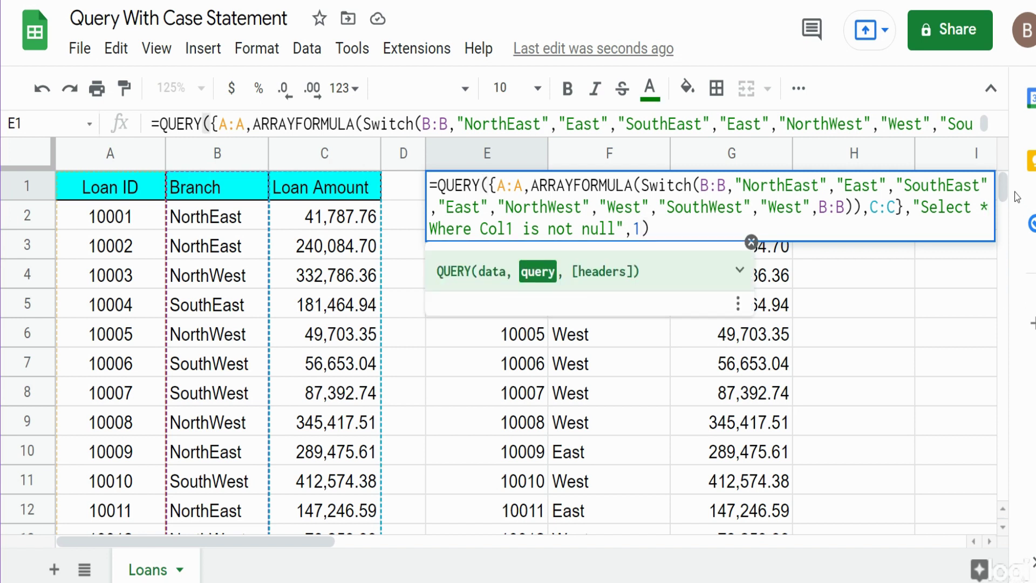
key("BackSpace")
type("Col2")
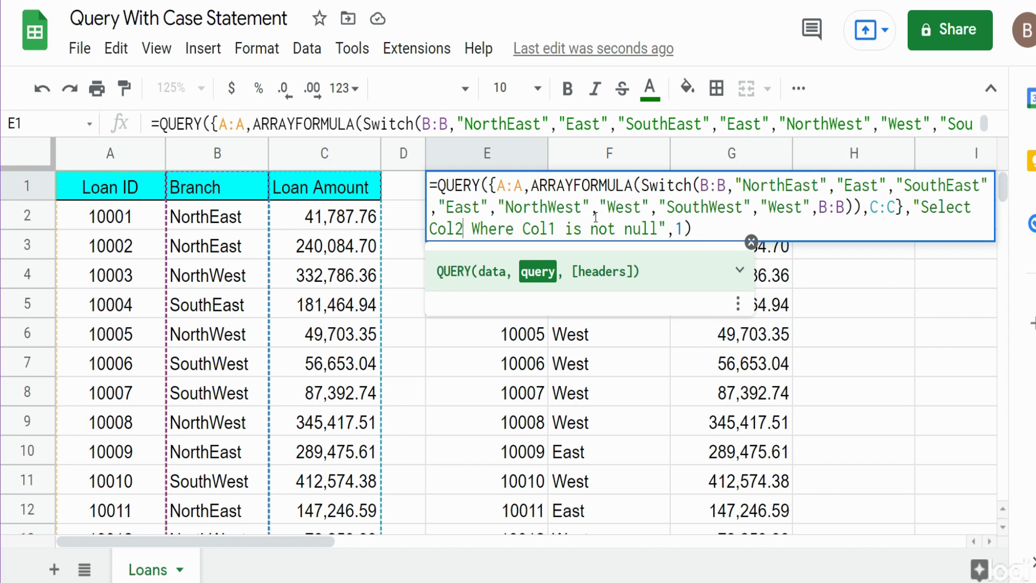
type(",")
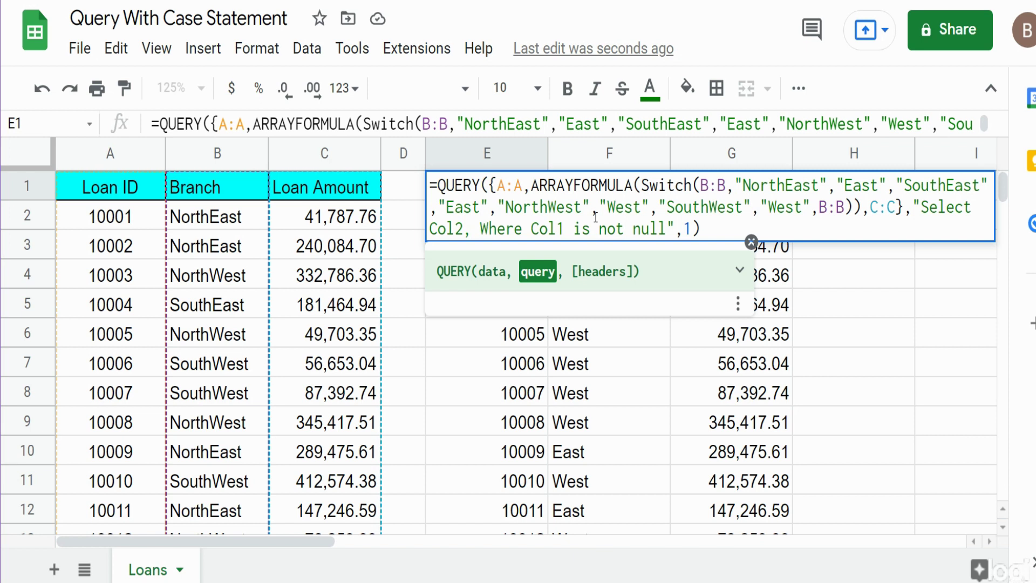
type("Sum(")
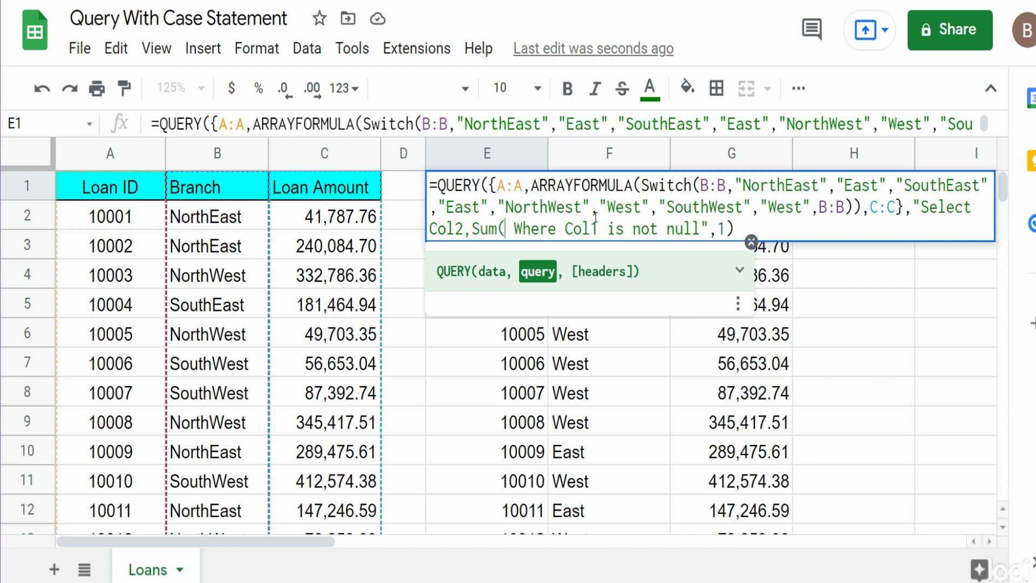
type("Col")
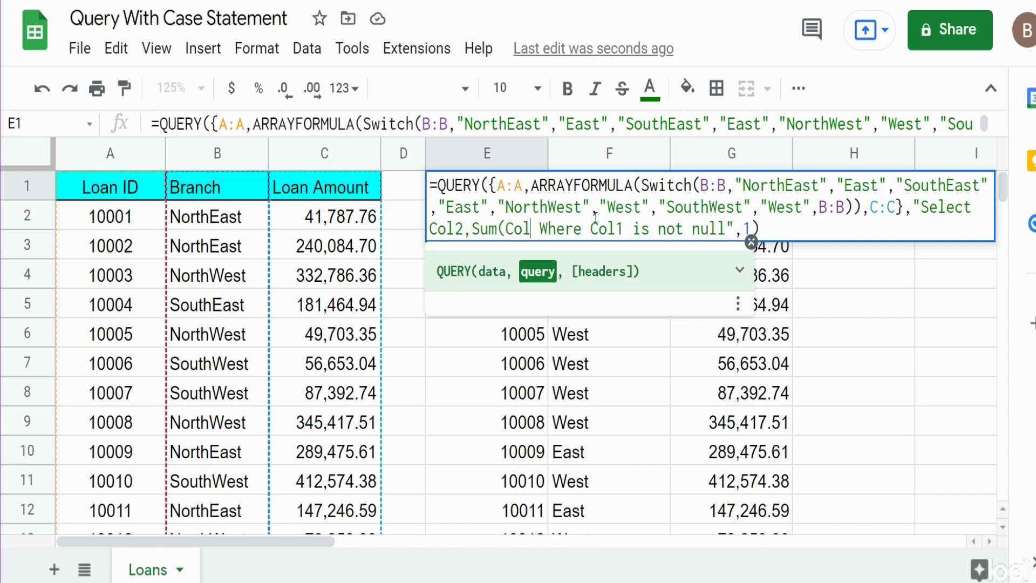
type("3")
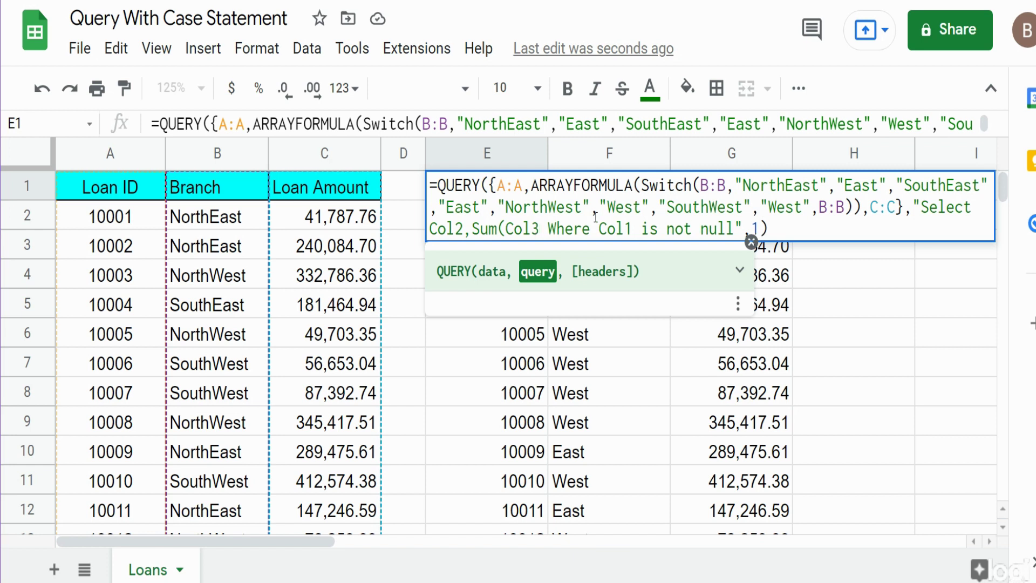
type(")")
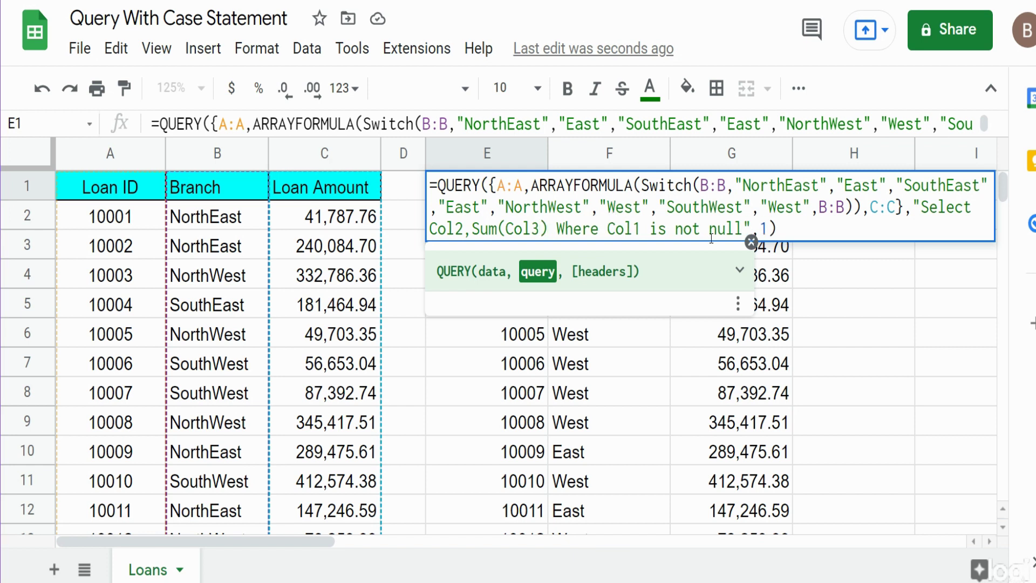
left_click(747, 228)
type("Group by ")
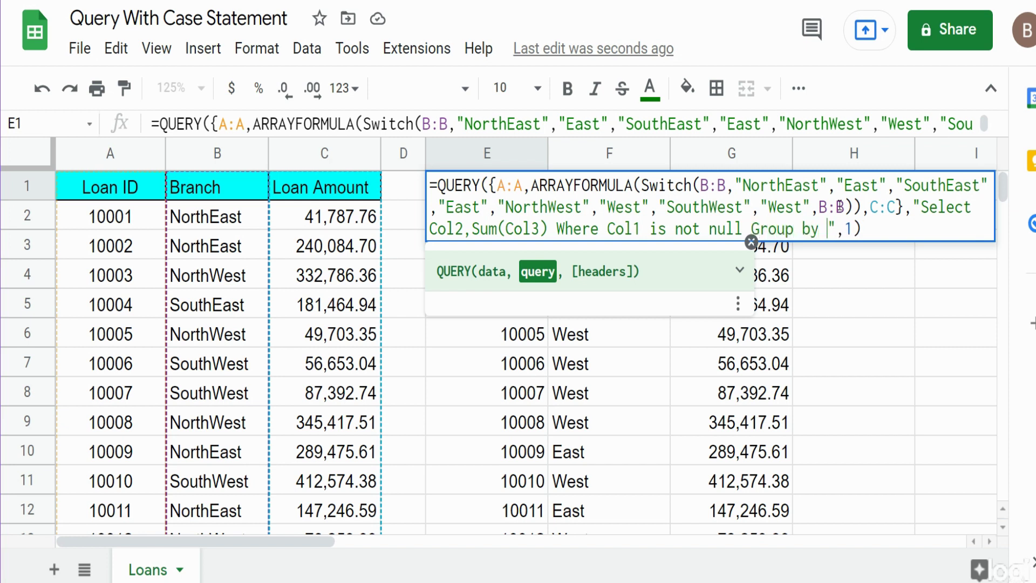
type("Col2")
- Commit the grouped query and check the East $1,055,885.46 and West $1,697,187.22 totals
key("Return")
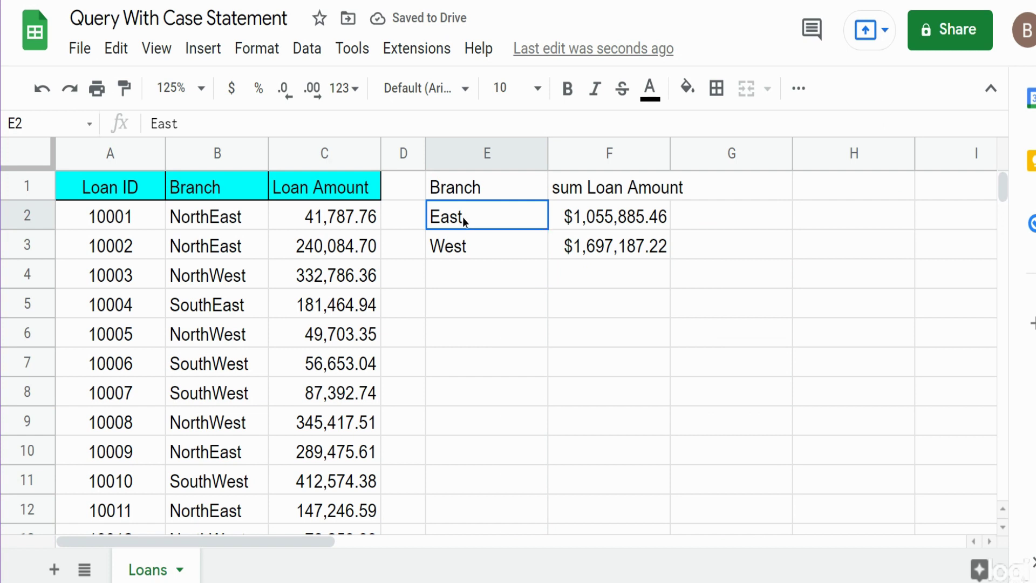
left_click_drag(462, 216, 454, 252)
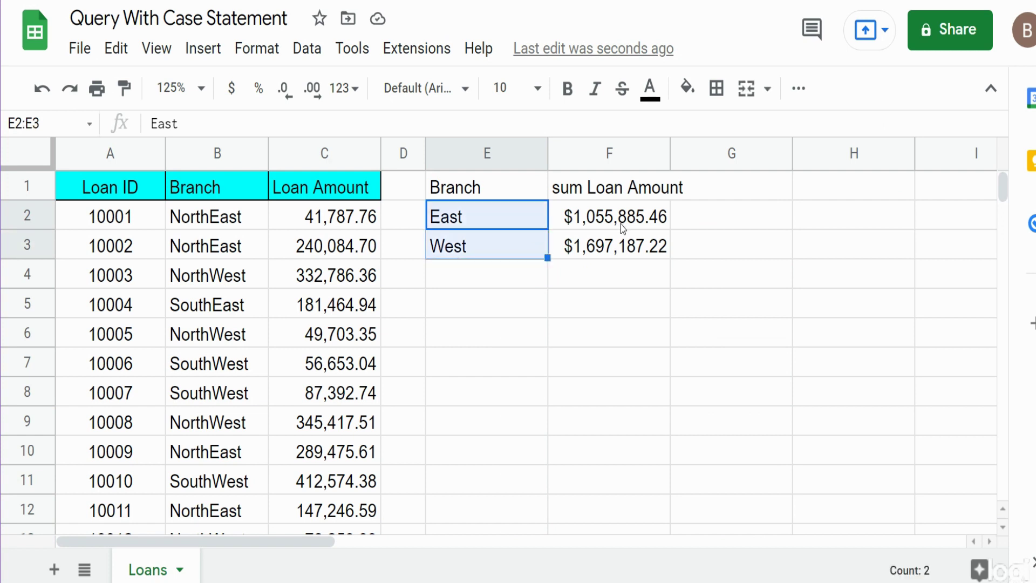
left_click(583, 220)
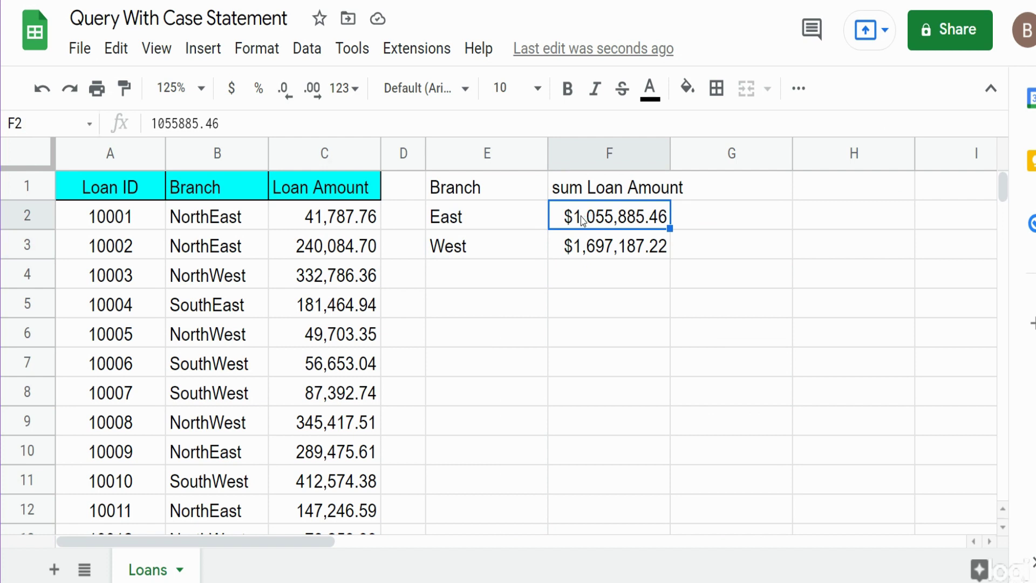